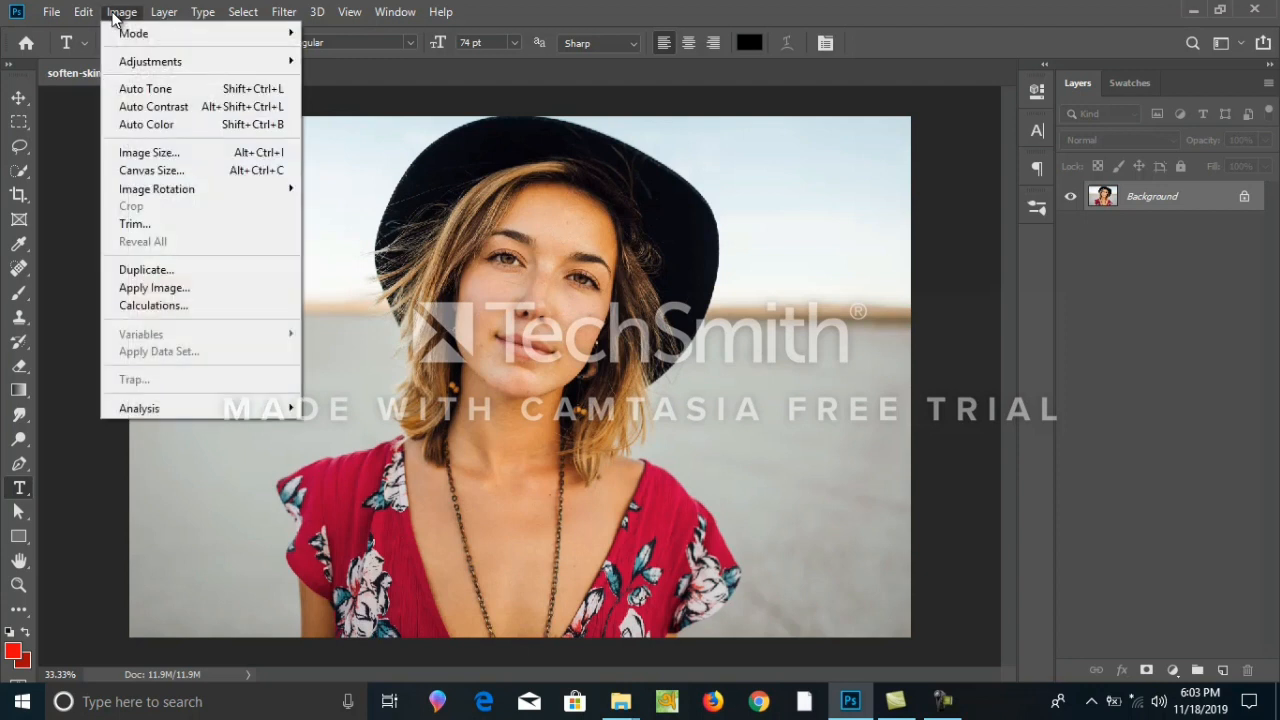
Step: Start Apply Image on the Background layer with RGB as the channel and Soft Light as the blending mode
left_click(250, 292)
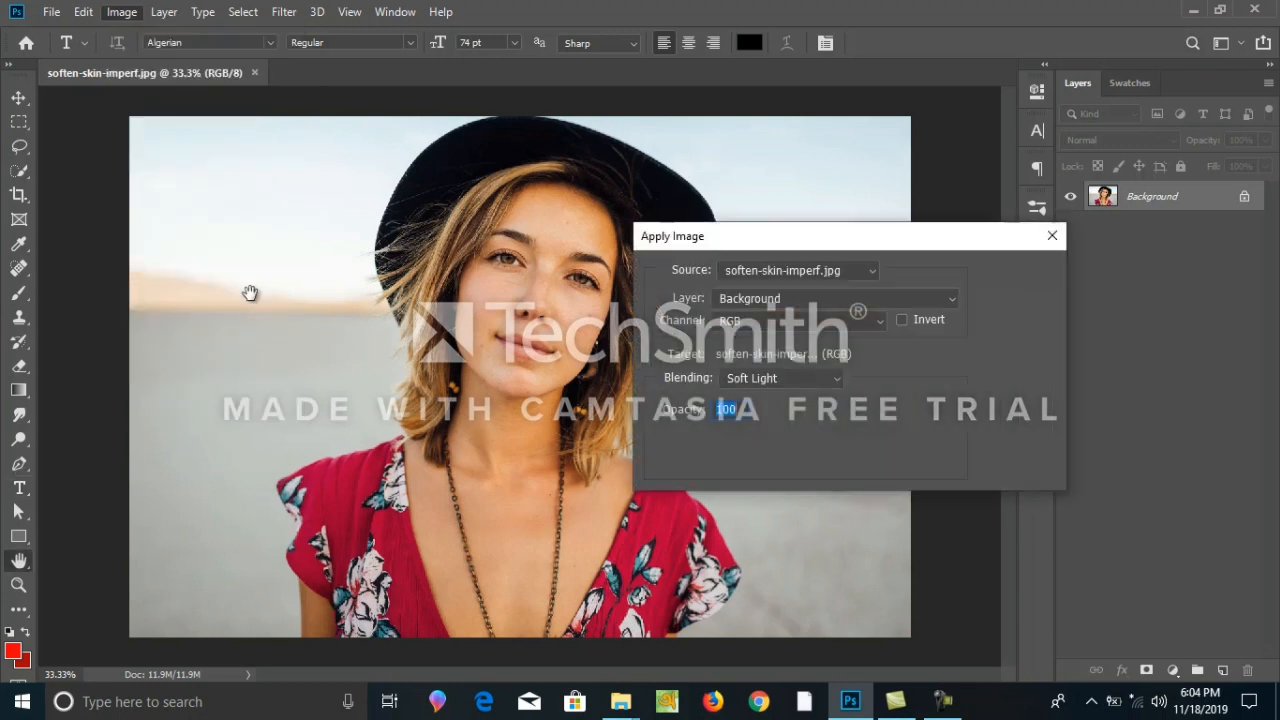
left_click(815, 385)
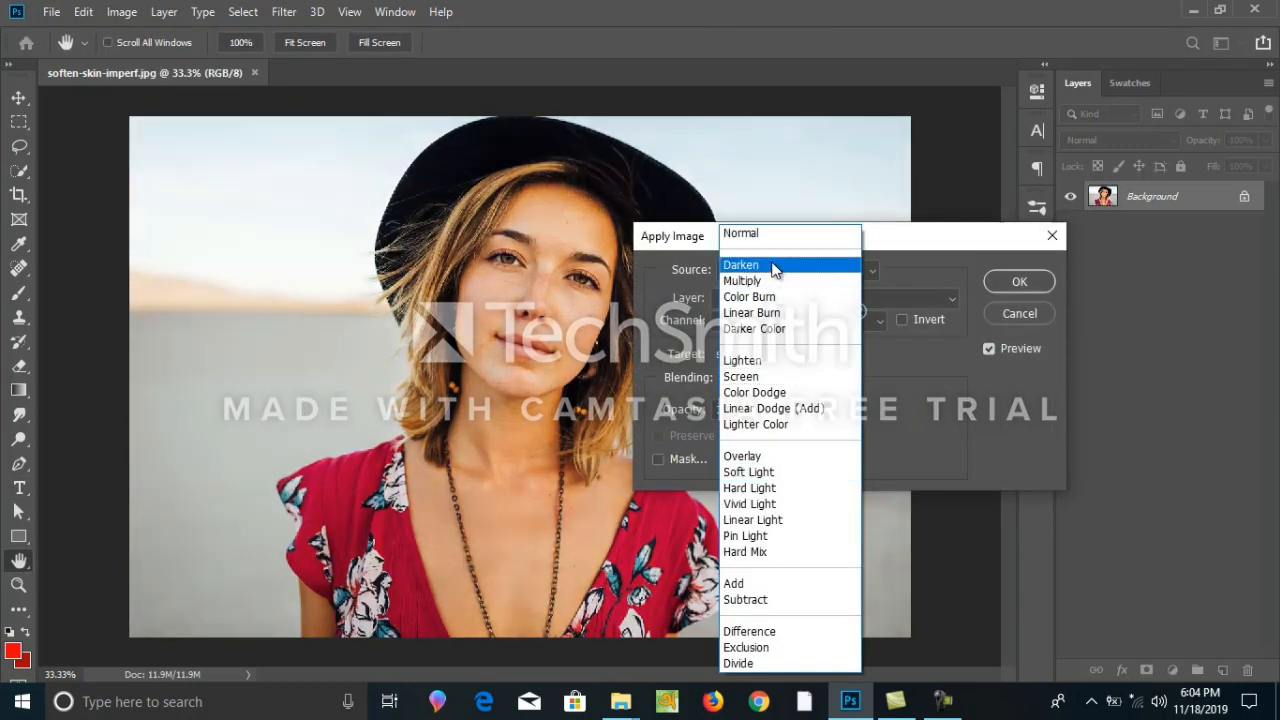
left_click(927, 373)
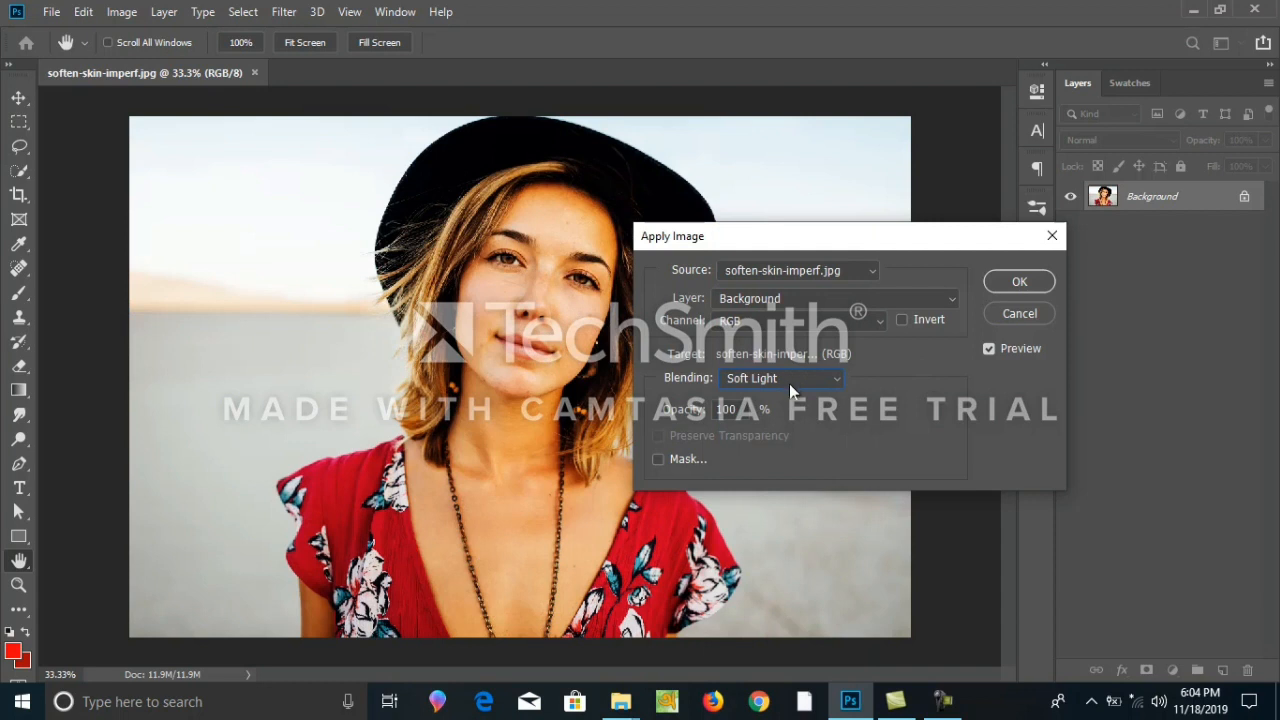
left_click(758, 376)
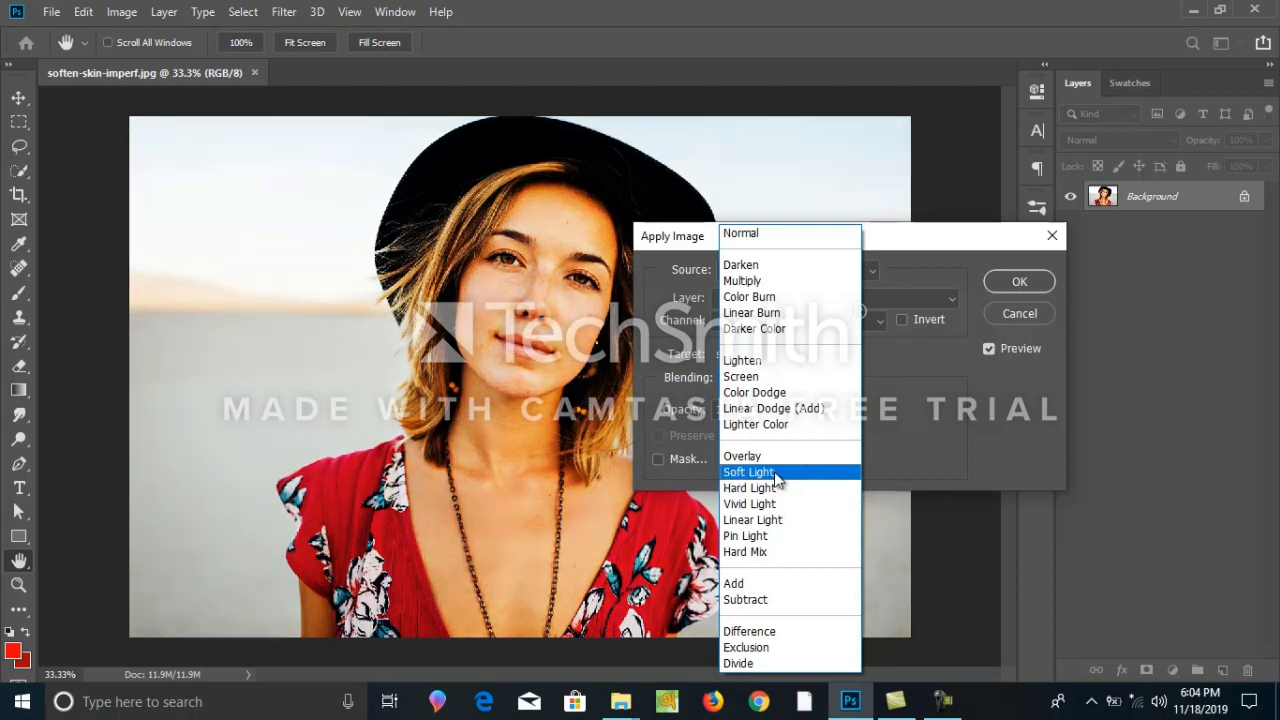
left_click(777, 473)
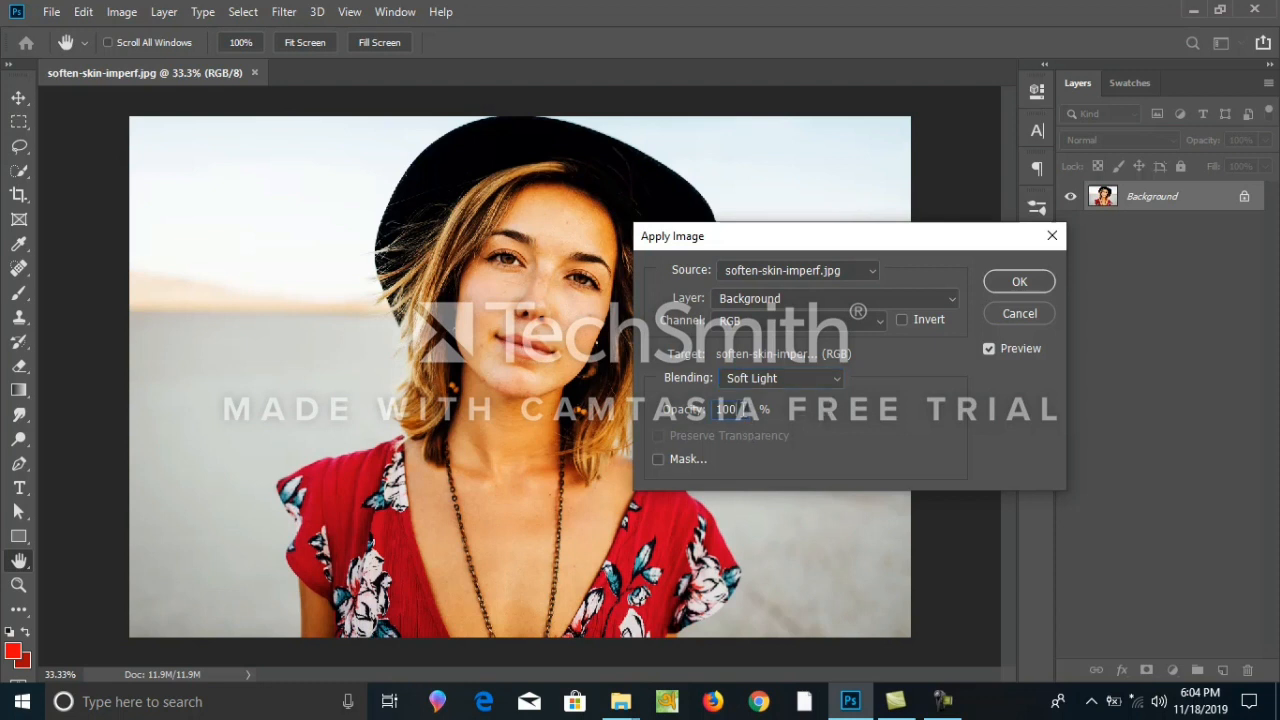
Step: Set the Apply Image opacity to 50%, compare it with the original through the preview, and apply it
double_click(743, 409)
type("50")
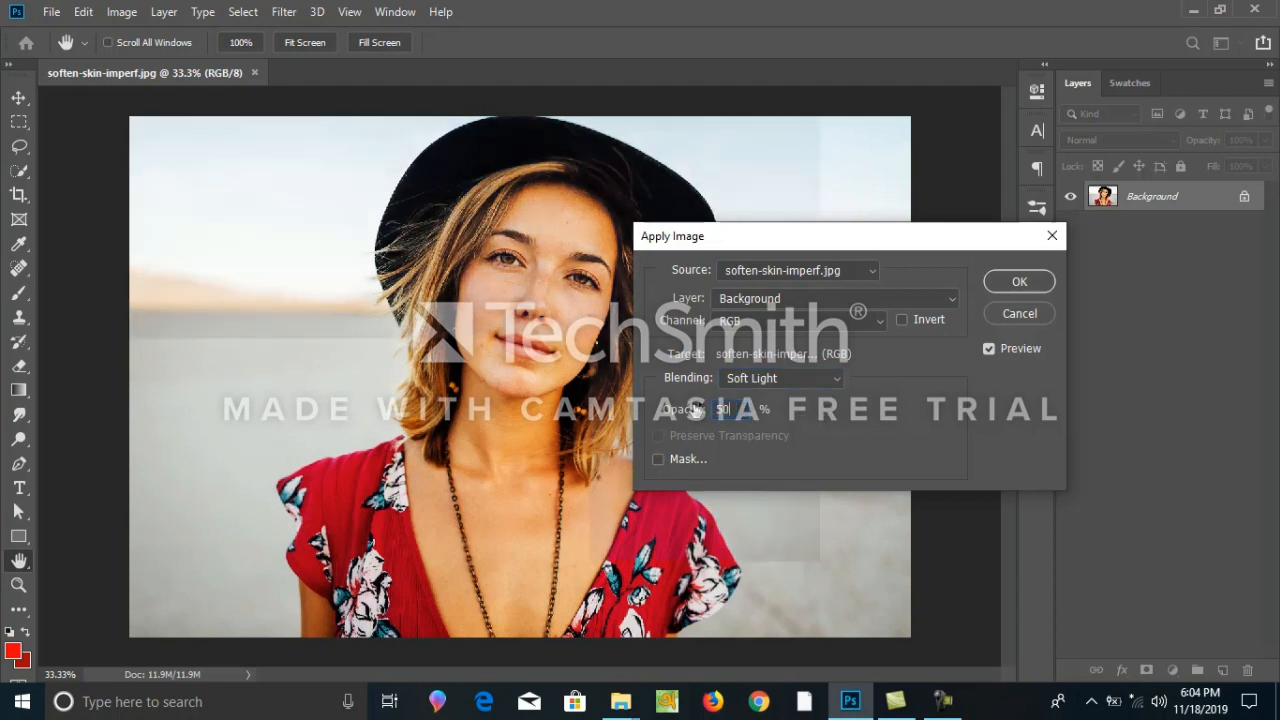
left_click(988, 350)
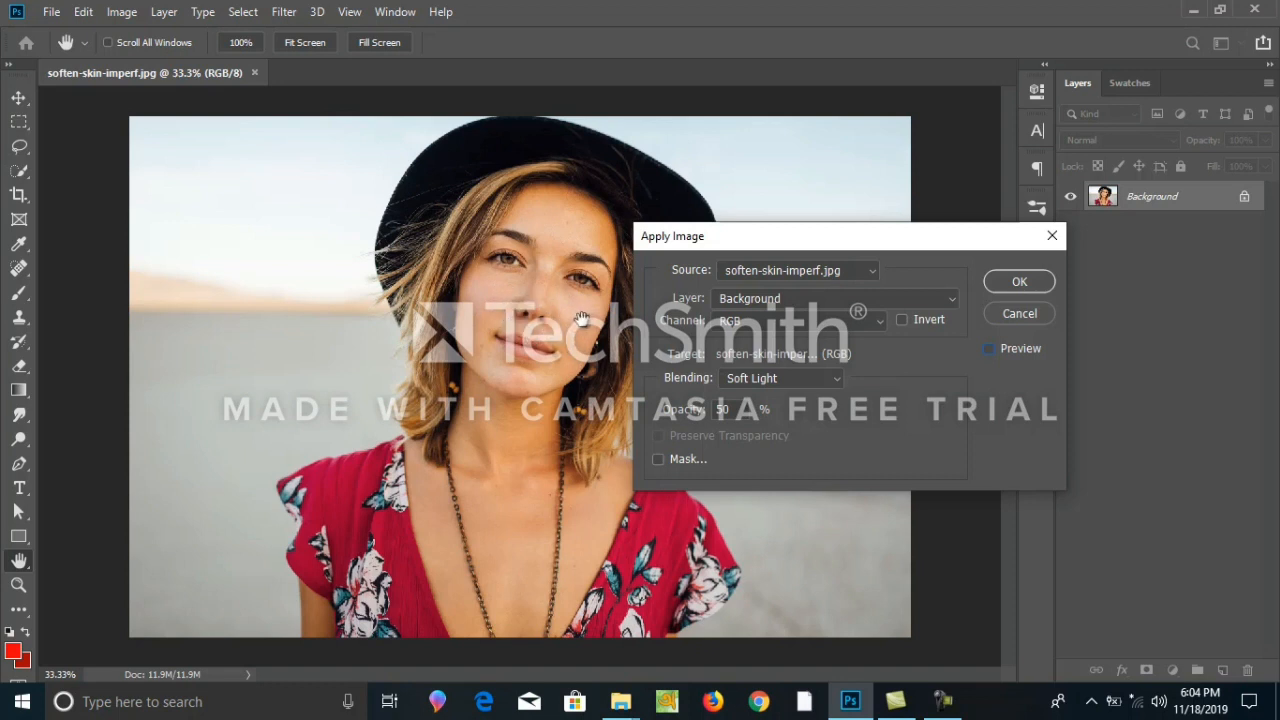
left_click(988, 348)
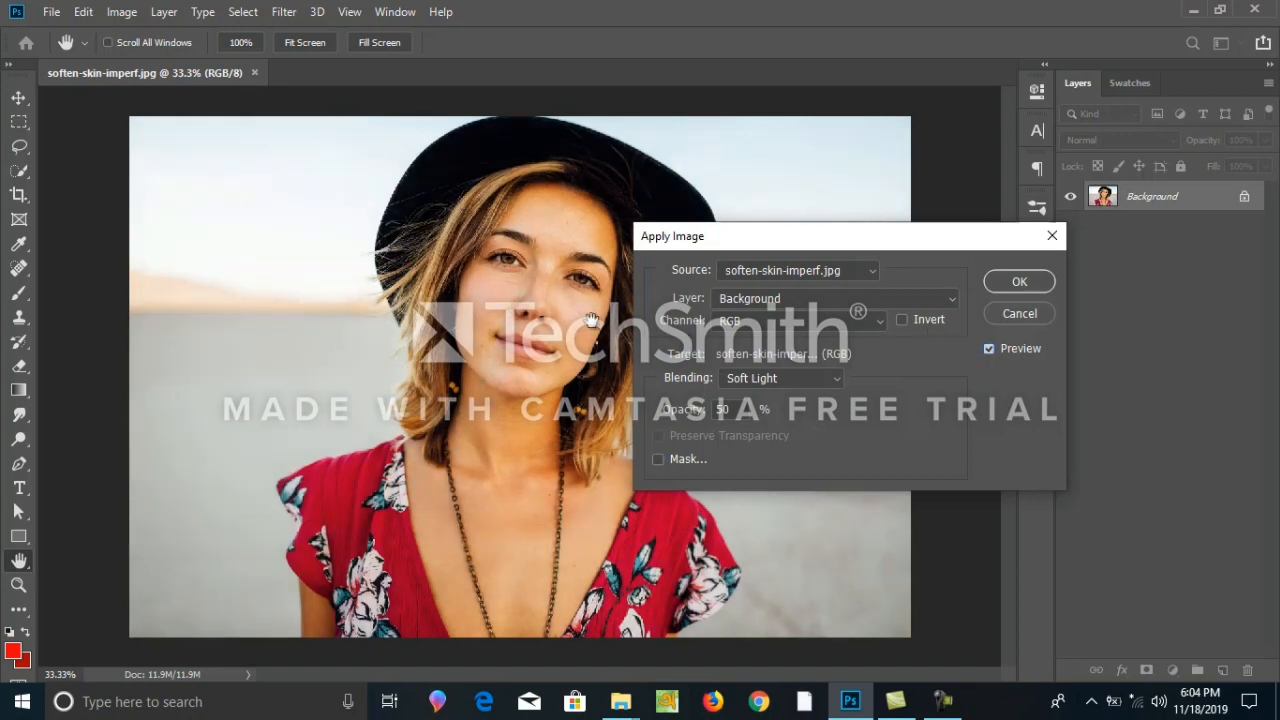
left_click(1019, 282)
key("t")
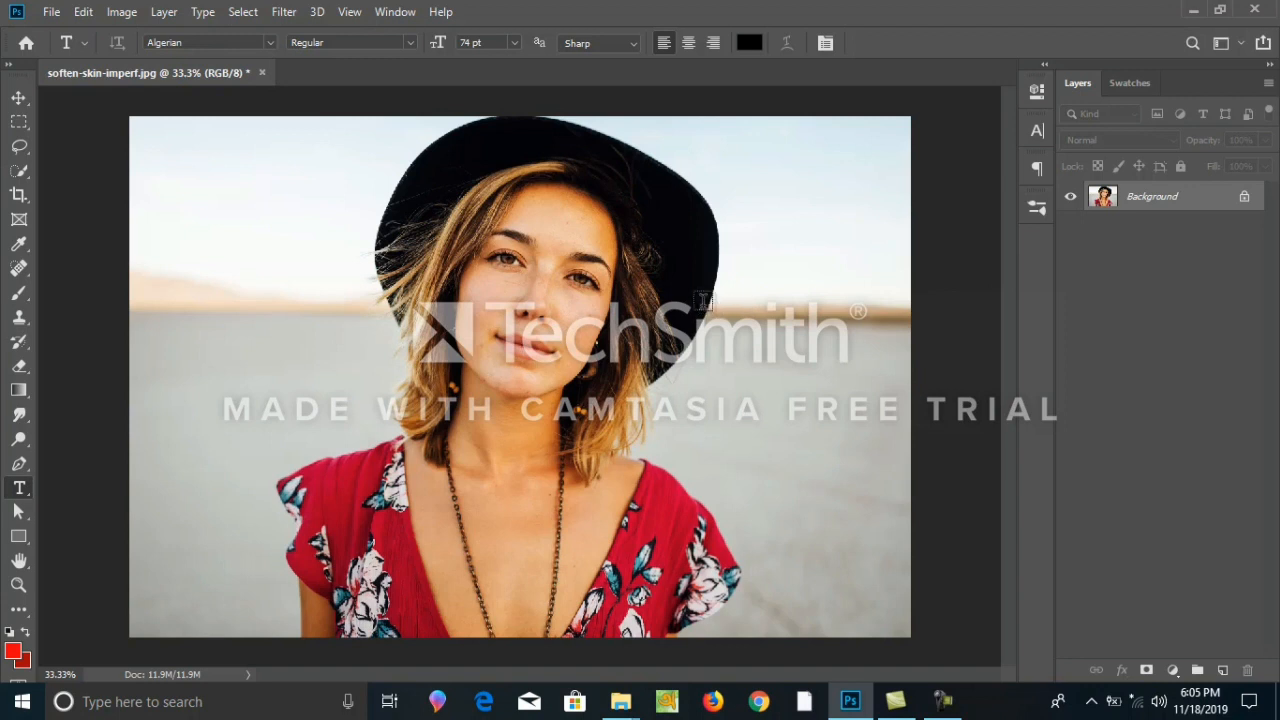
Step: Convert the Background layer to a smart object and open the Surface Blur filter for it
right_click(1203, 201)
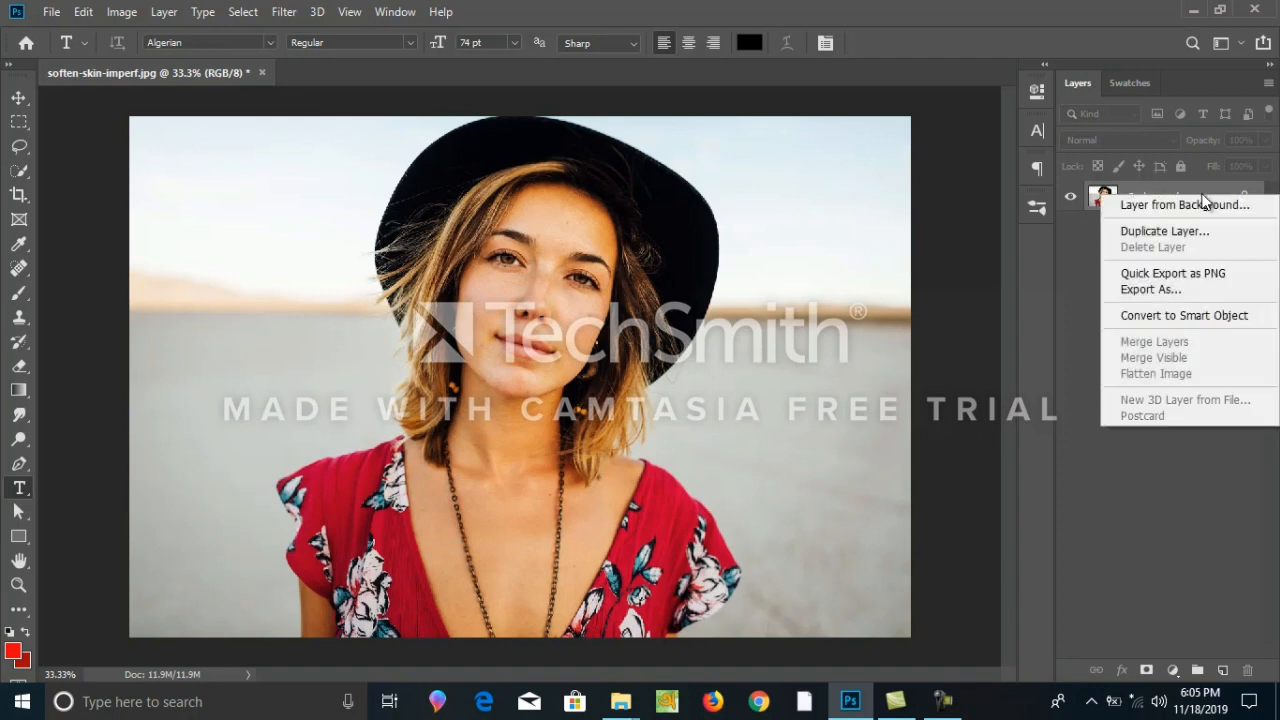
left_click(1198, 316)
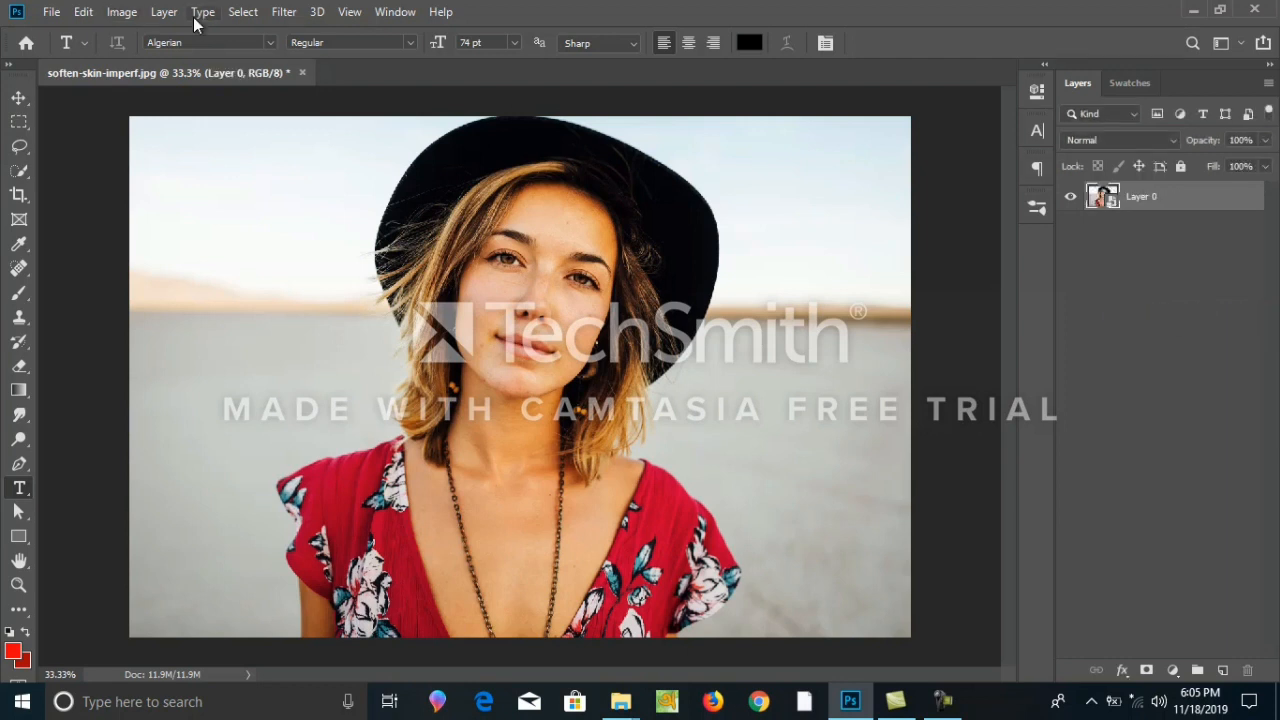
left_click(288, 17)
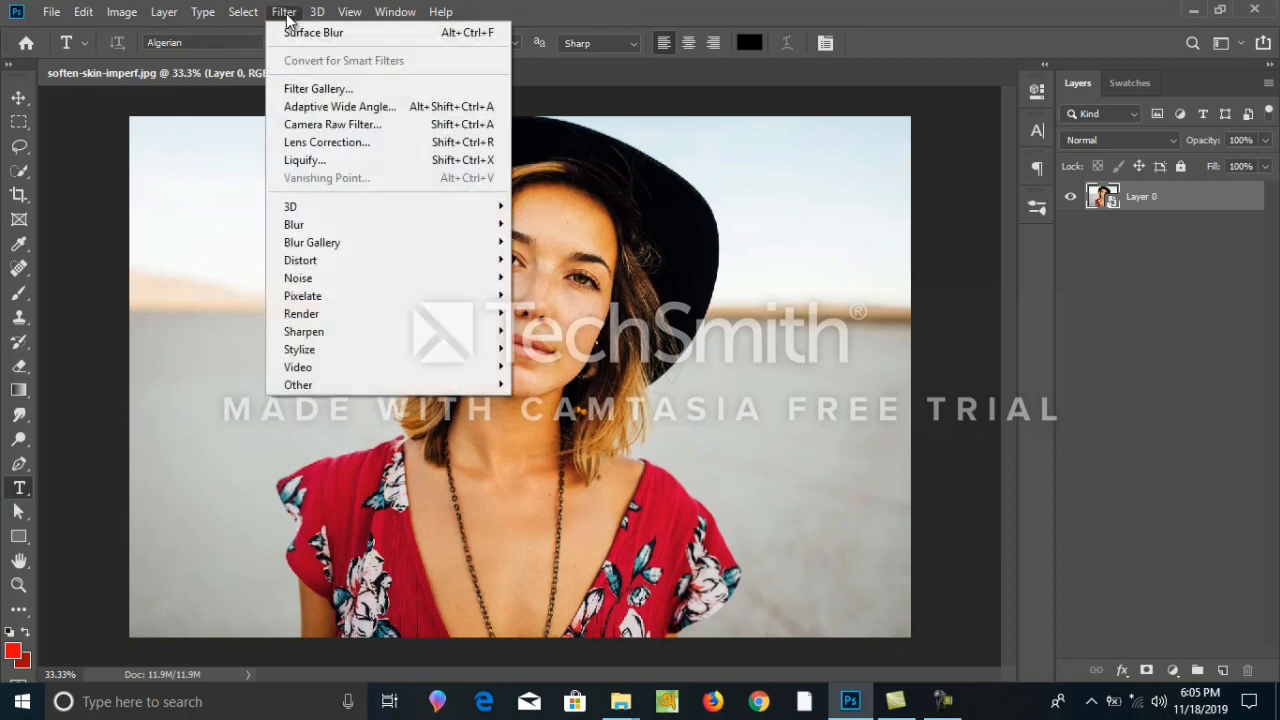
mouse_move(407, 231)
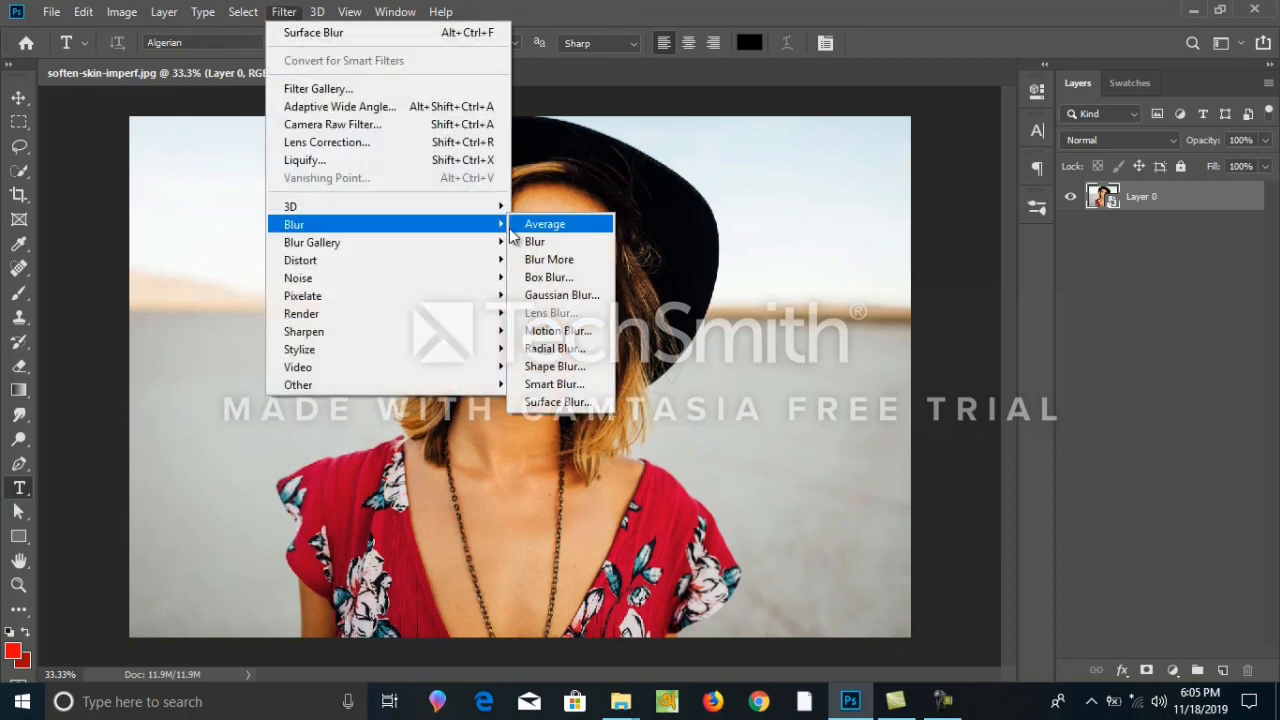
left_click(556, 402)
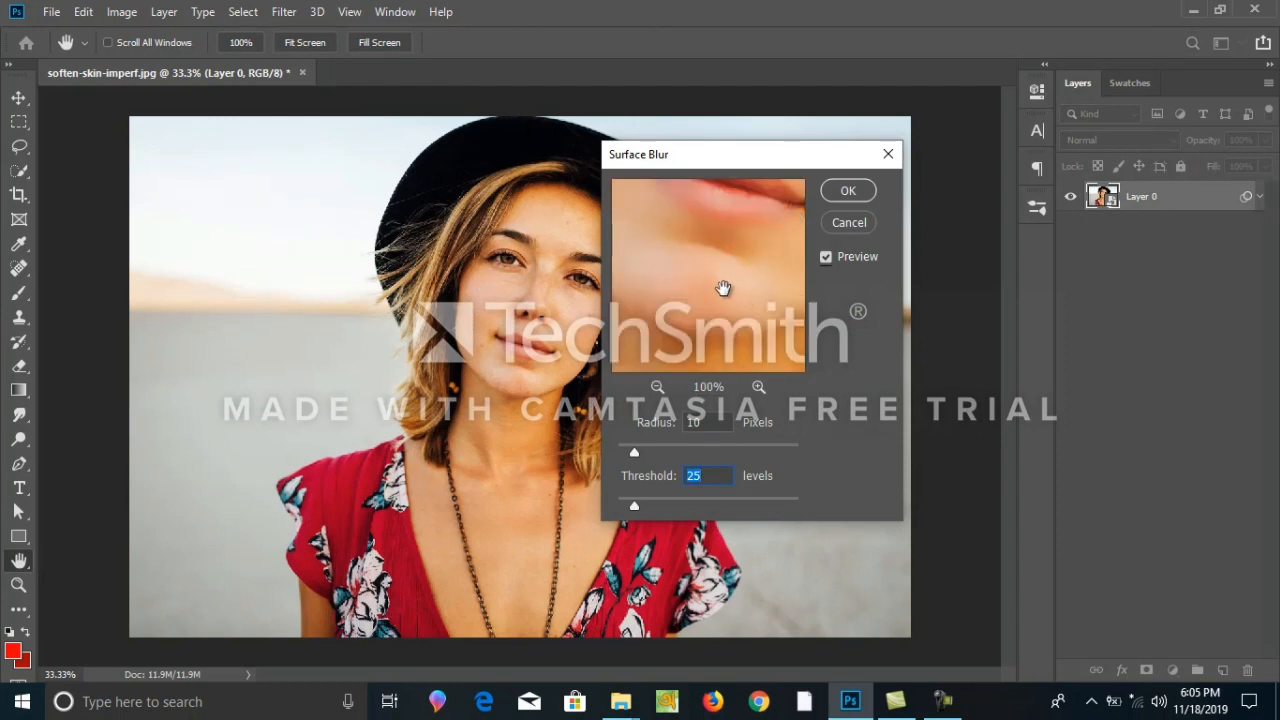
Step: Apply the Surface Blur with a radius of 10 pixels and a threshold of 24 levels, comparing the preview first
left_click(716, 429)
key("Down")
key("Down")
key("Up")
key("Up")
key("Up")
key("Up")
key("Up")
key("Down")
key("Down")
key("Down")
key("Down")
left_click(827, 259)
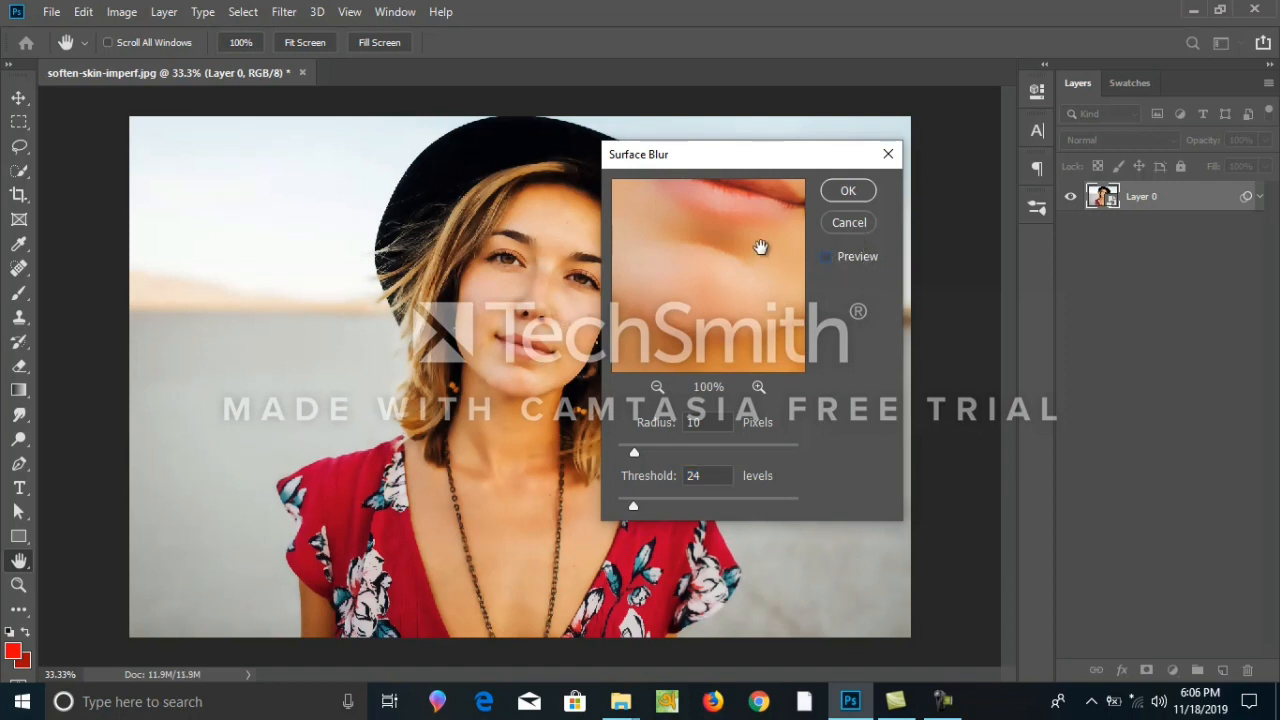
left_click(826, 258)
left_click(847, 191)
key("t")
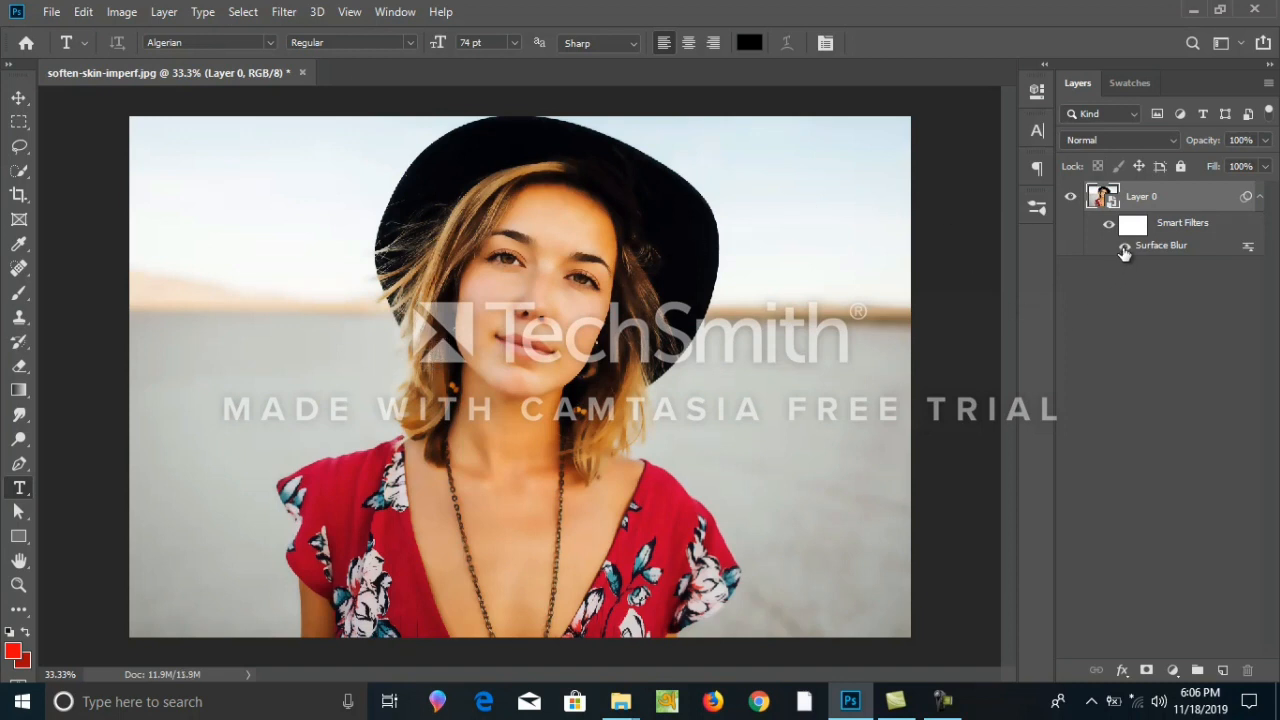
Step: Compare the portrait with and without the Surface Blur smart filter
left_click(1124, 248)
left_click(1123, 248)
left_click(1122, 246)
Step: Paint black over the woman's figure on the smart filter mask with a brush of size 208 to hide the blur there
left_click(1133, 225)
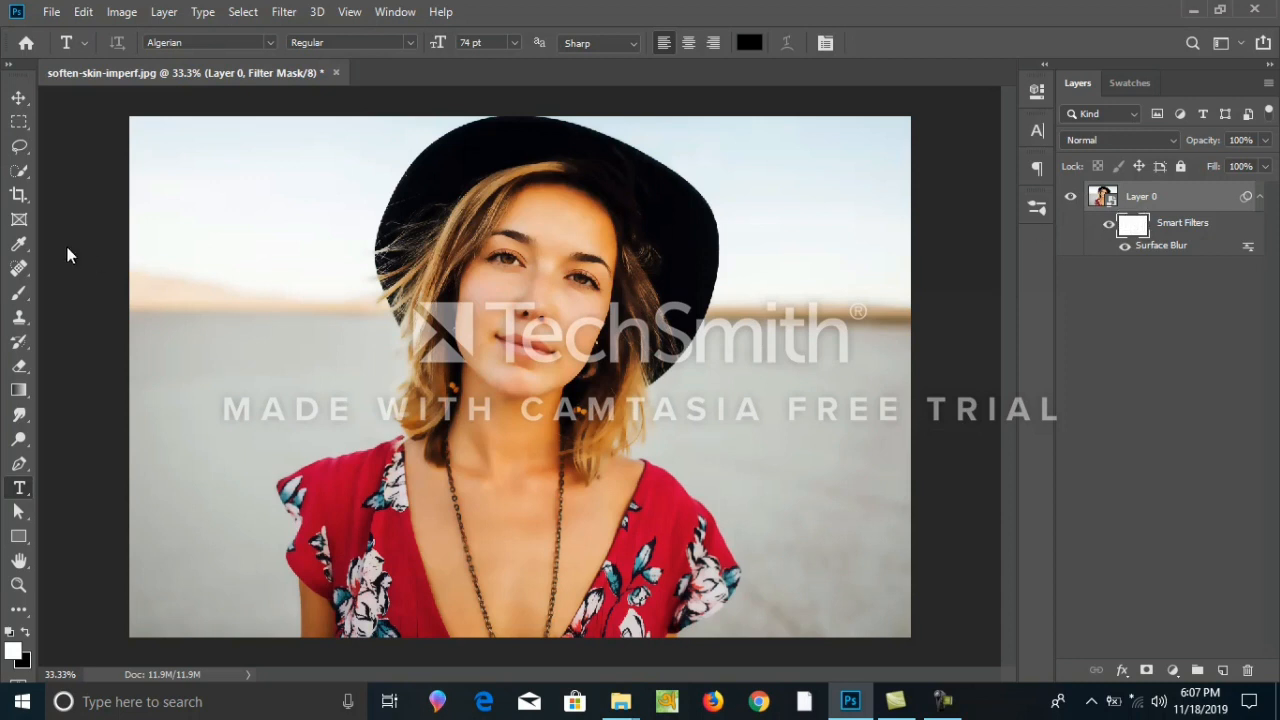
left_click(22, 298)
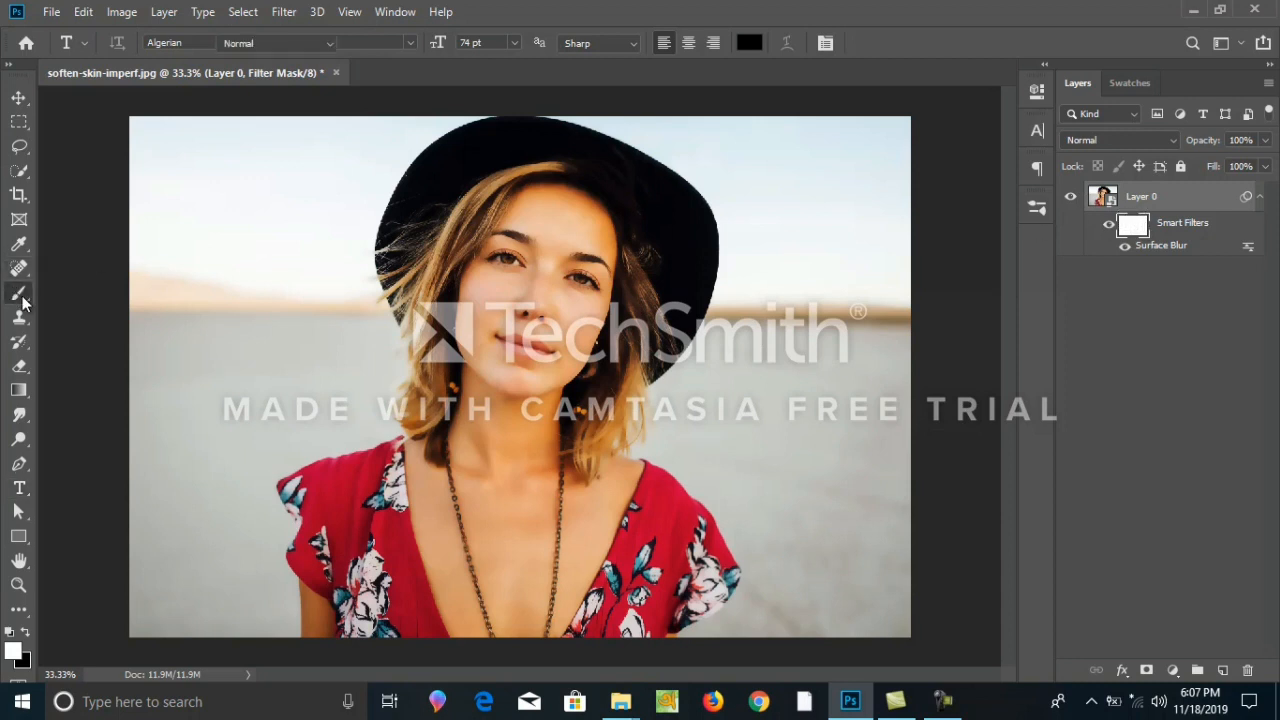
left_click(98, 293)
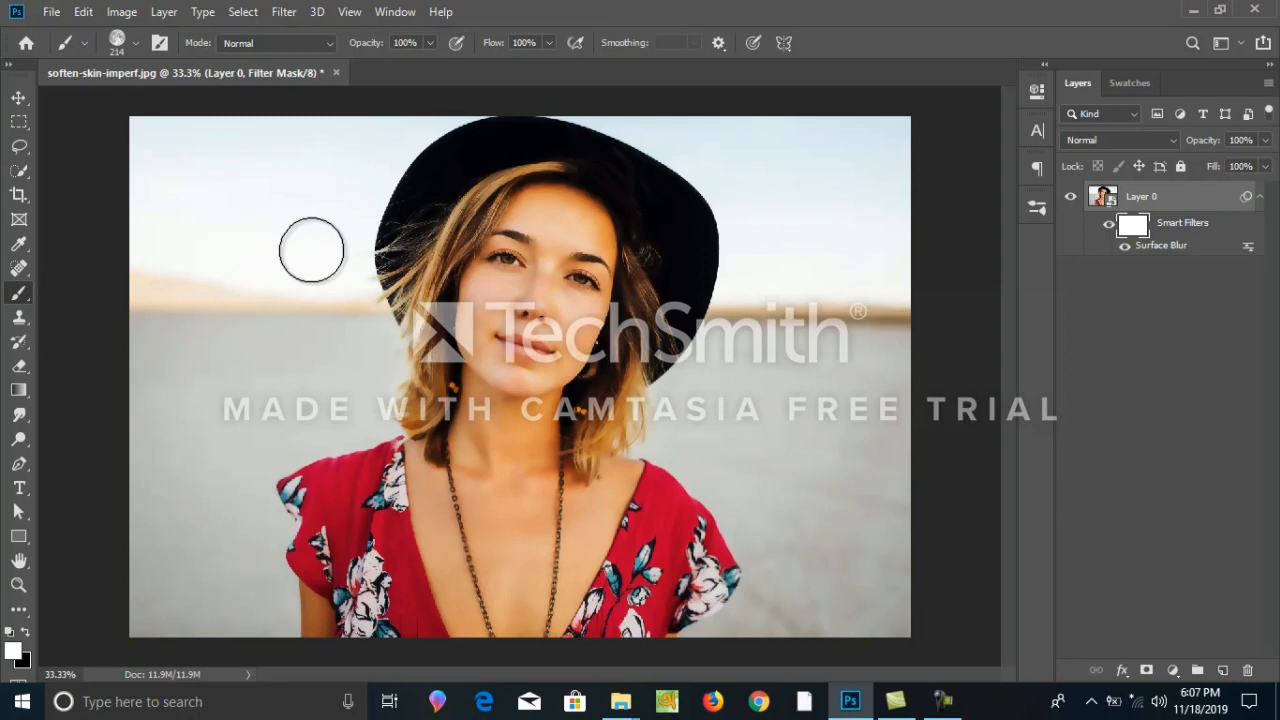
mouse_move(311, 249)
left_mouse_down()
mouse_move(414, 243)
mouse_move(295, 258)
mouse_move(314, 262)
mouse_move(316, 249)
left_mouse_up()
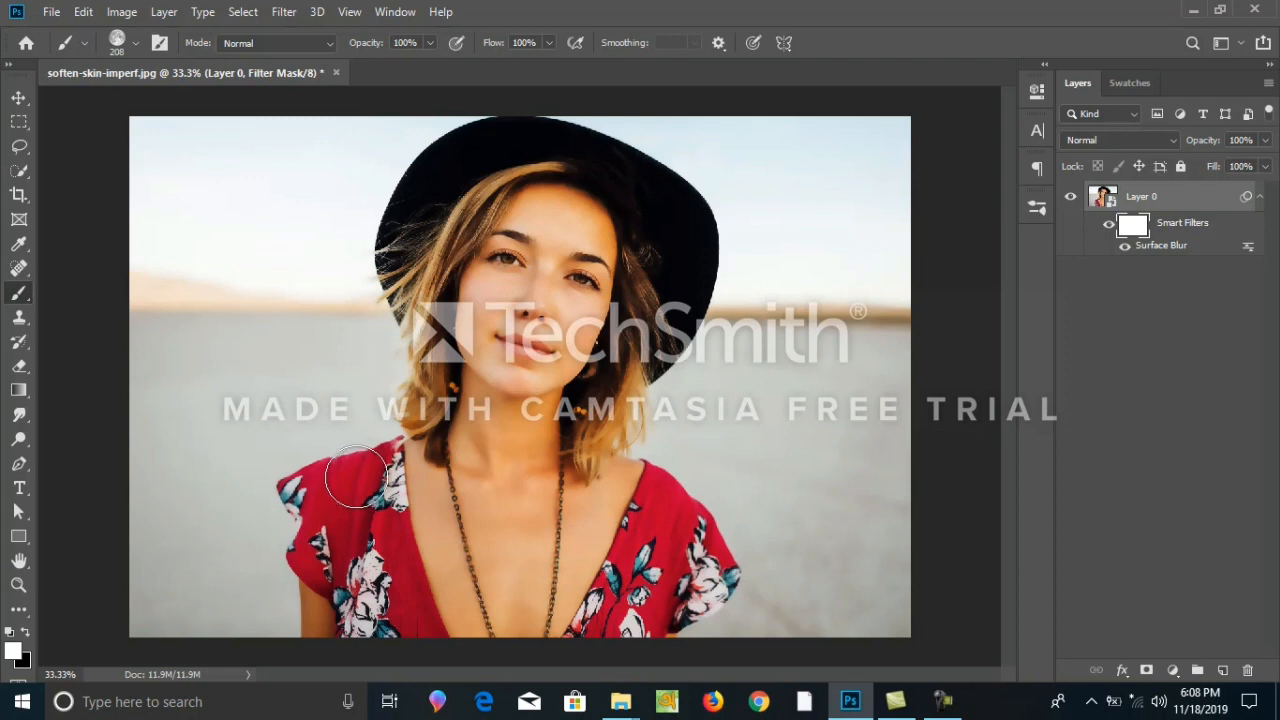
key("x")
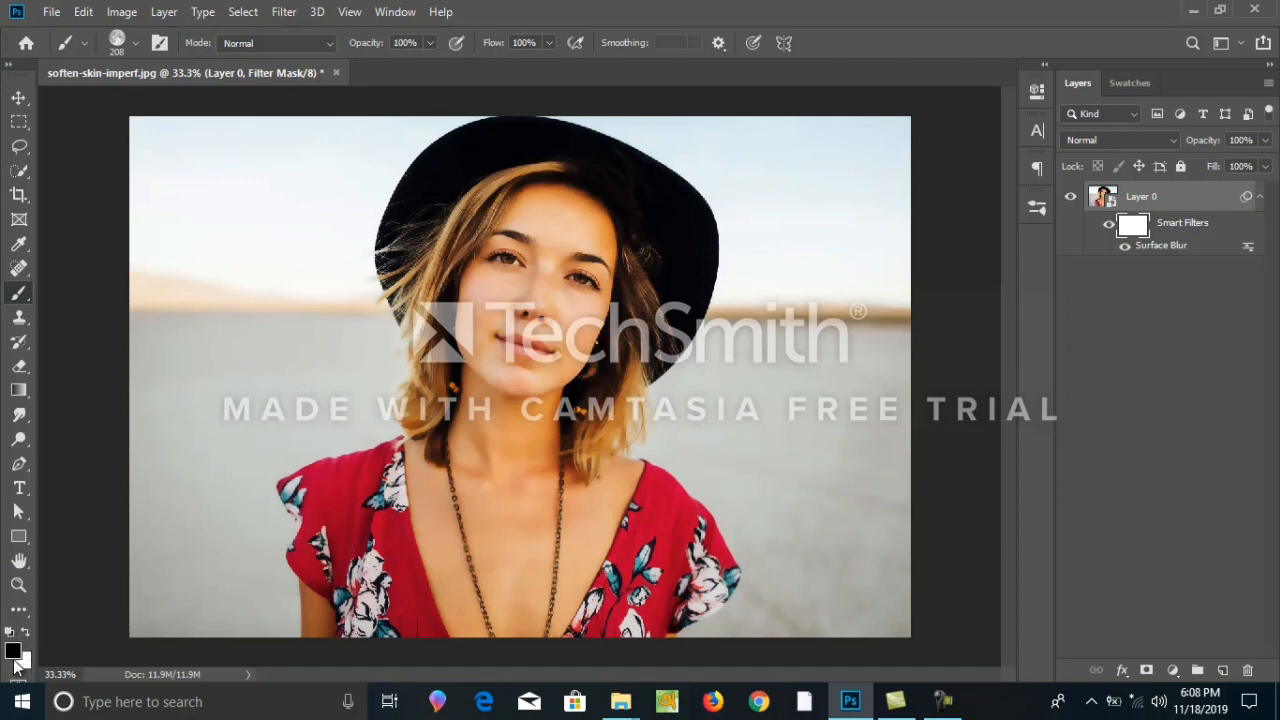
key("x")
key("x")
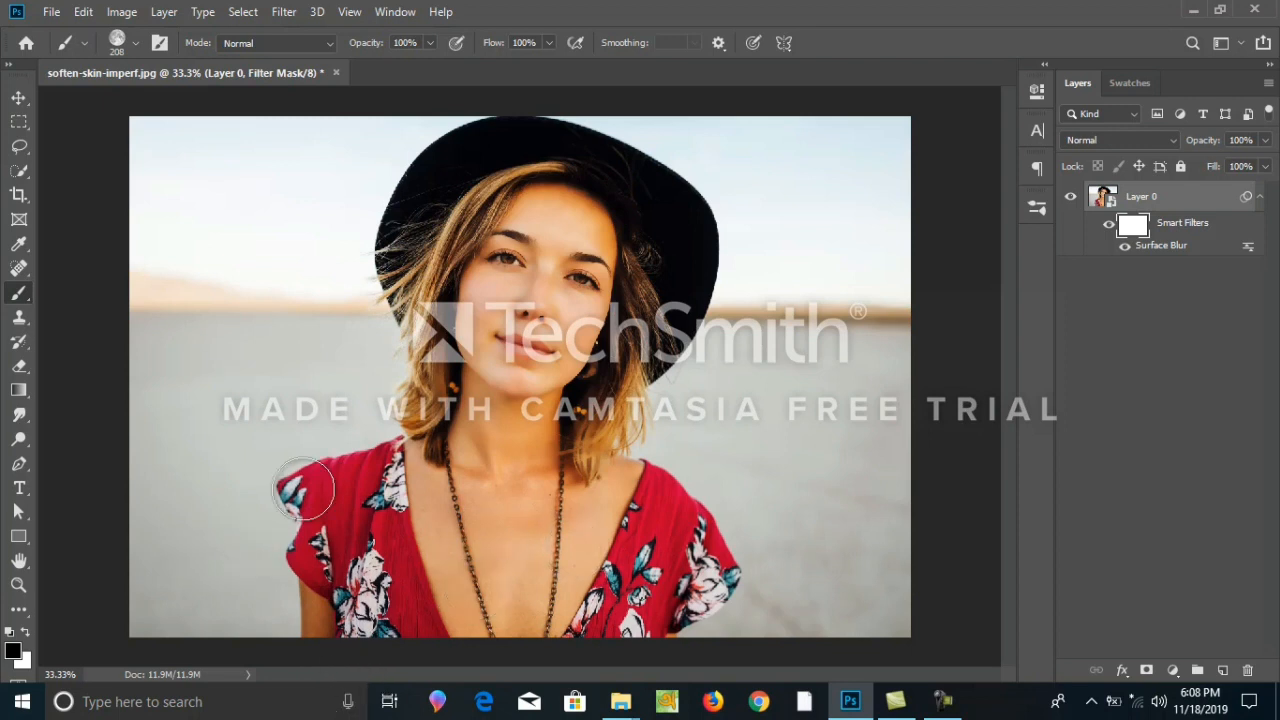
mouse_move(517, 535)
left_mouse_down()
mouse_move(505, 543)
mouse_move(385, 494)
mouse_move(394, 425)
left_mouse_up()
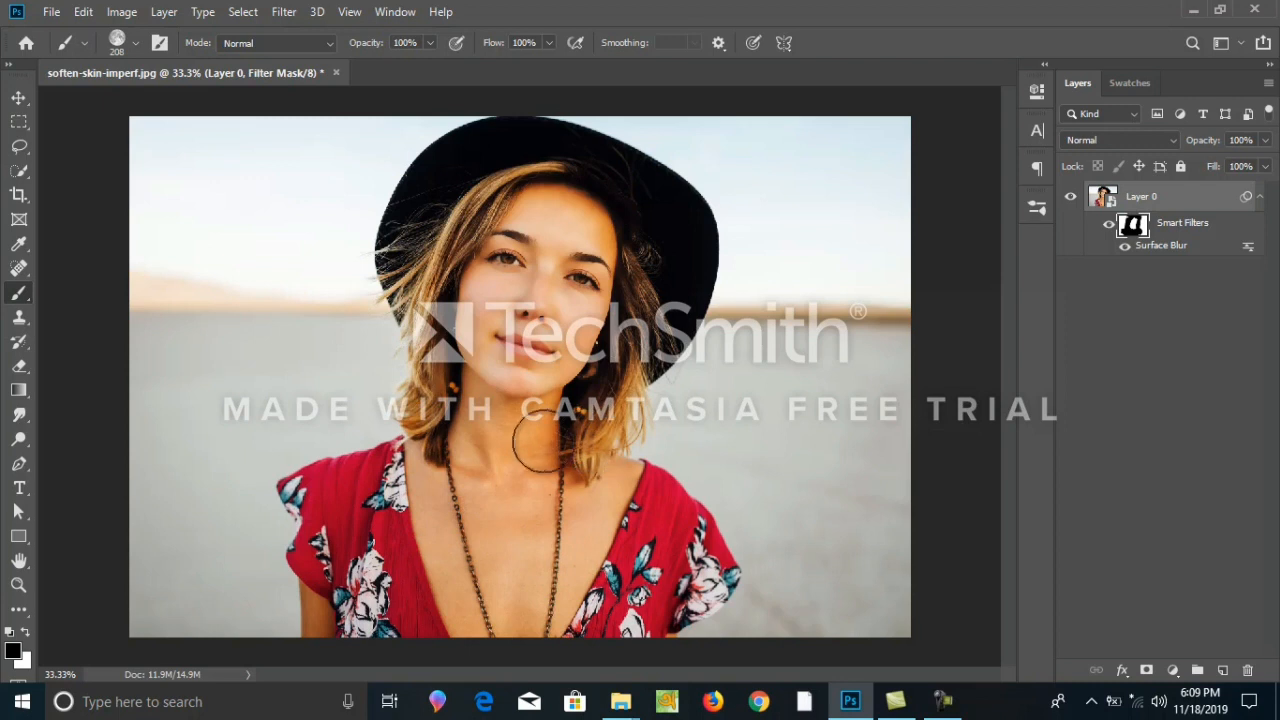
left_click(570, 465)
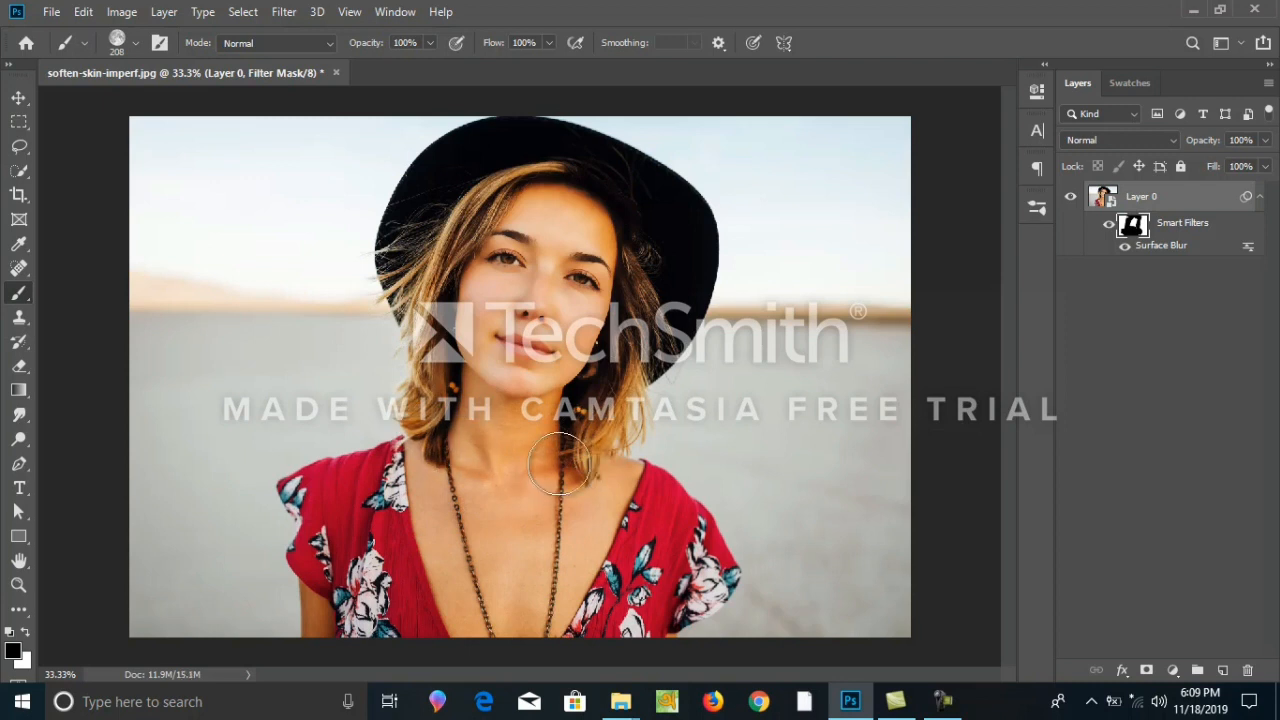
Step: Paint white over the woman's face and skin on the smart filter mask to bring the blur back there
key("x")
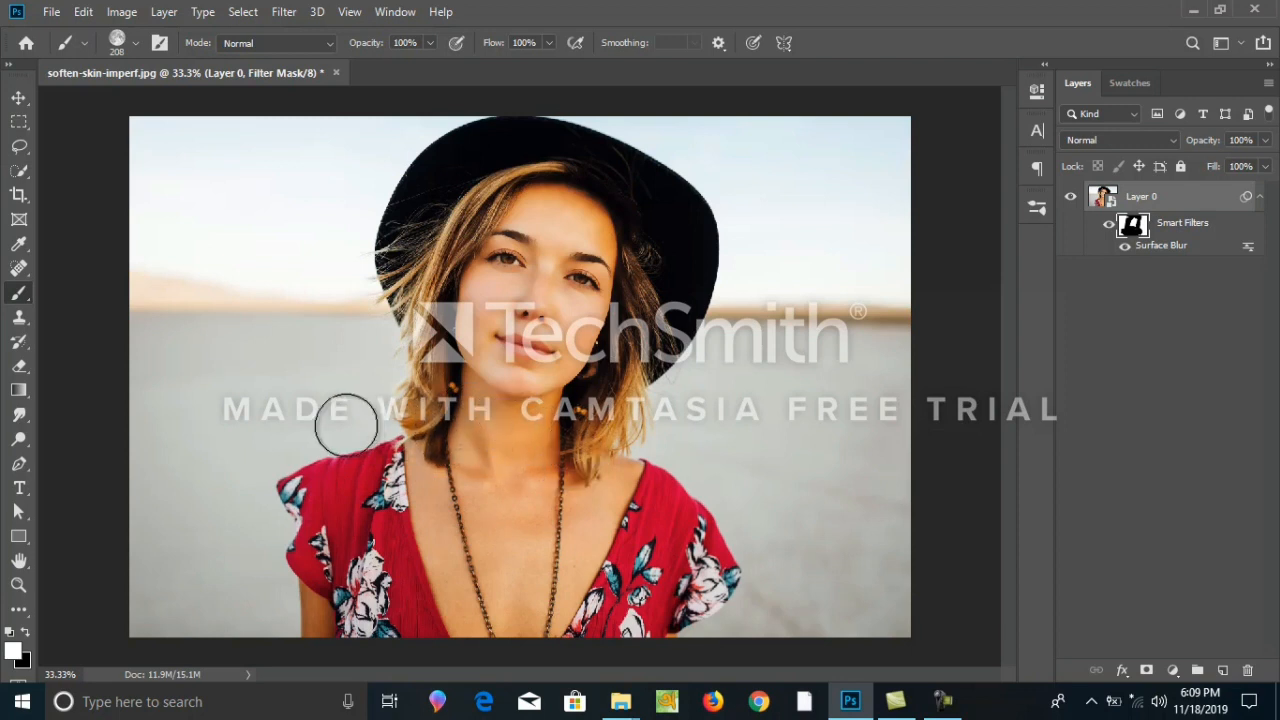
mouse_move(707, 567)
left_mouse_down()
mouse_move(663, 568)
mouse_move(600, 550)
left_mouse_up()
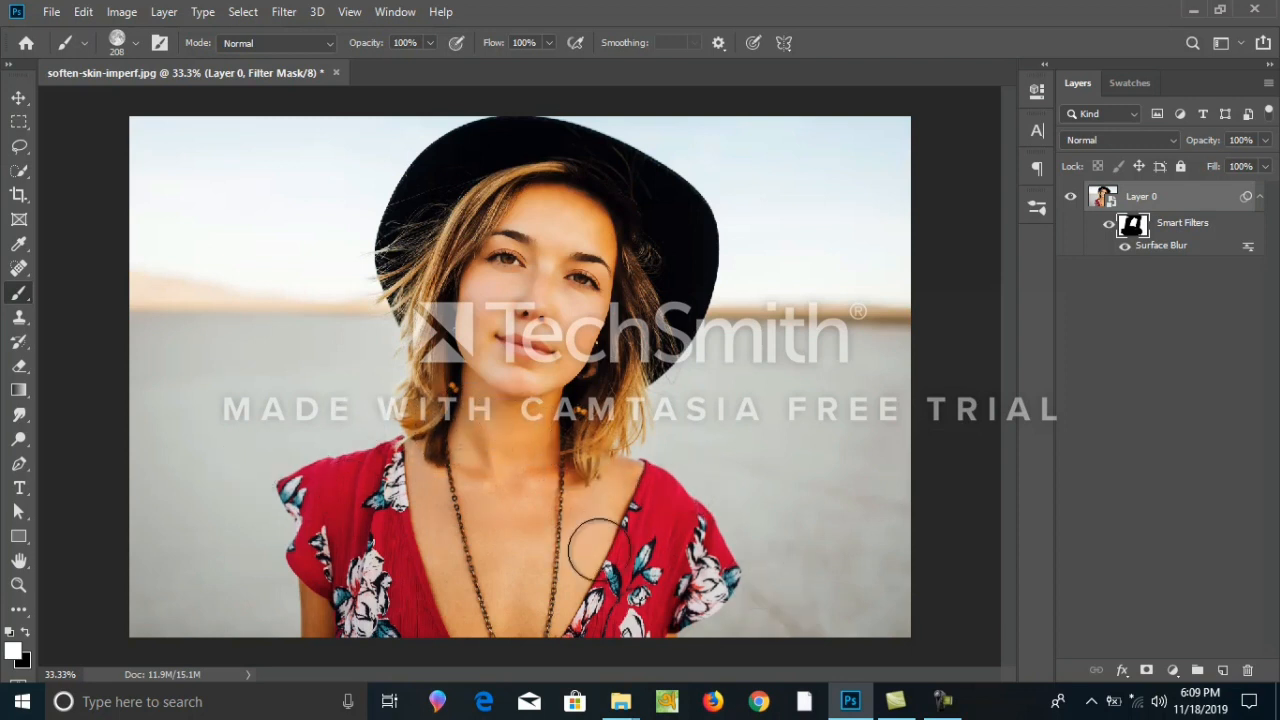
Step: Examine the face close up with the Surface Blur off and on, and return to the full image
left_click(1126, 250)
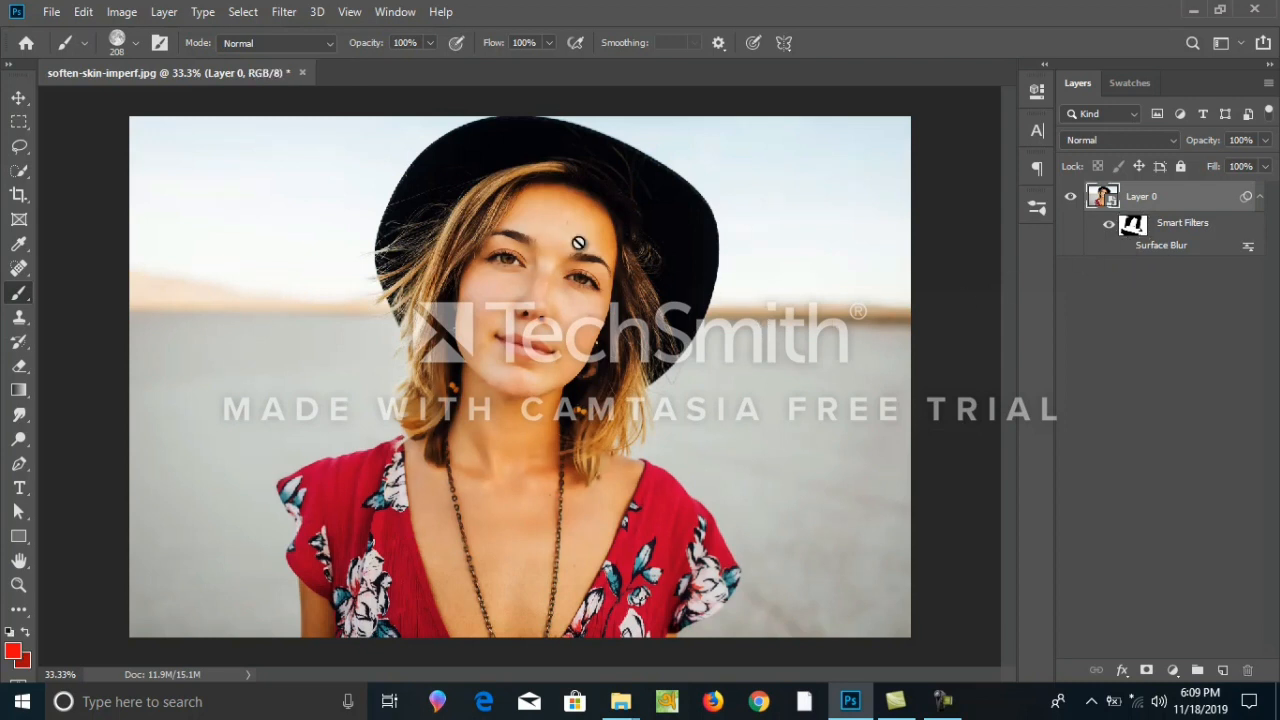
key("z")
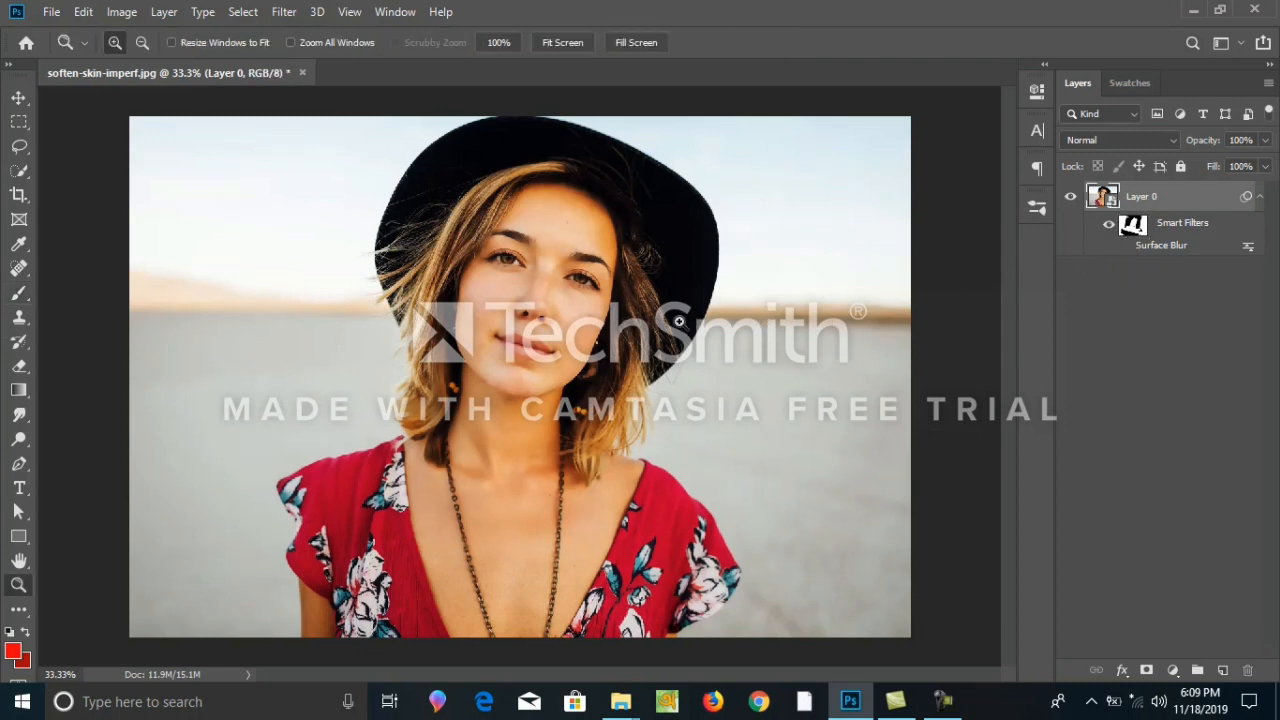
left_click(561, 327)
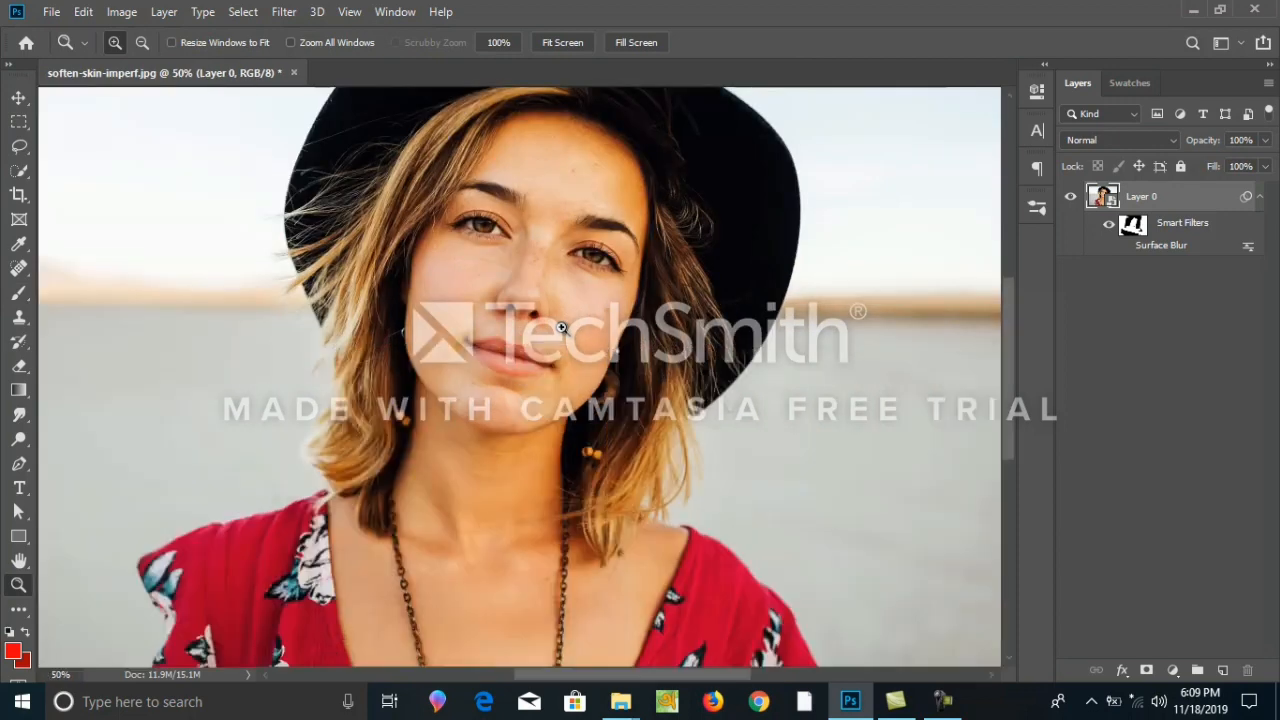
left_click(561, 327)
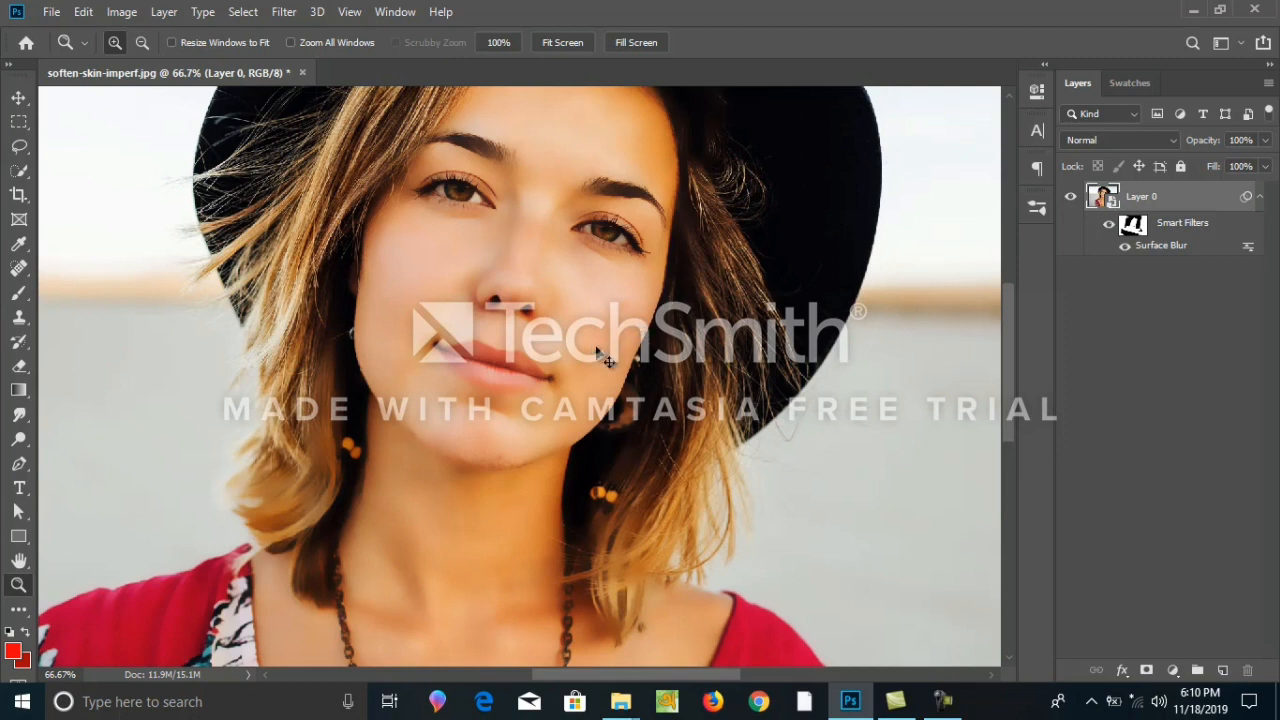
key("ctrl+0")
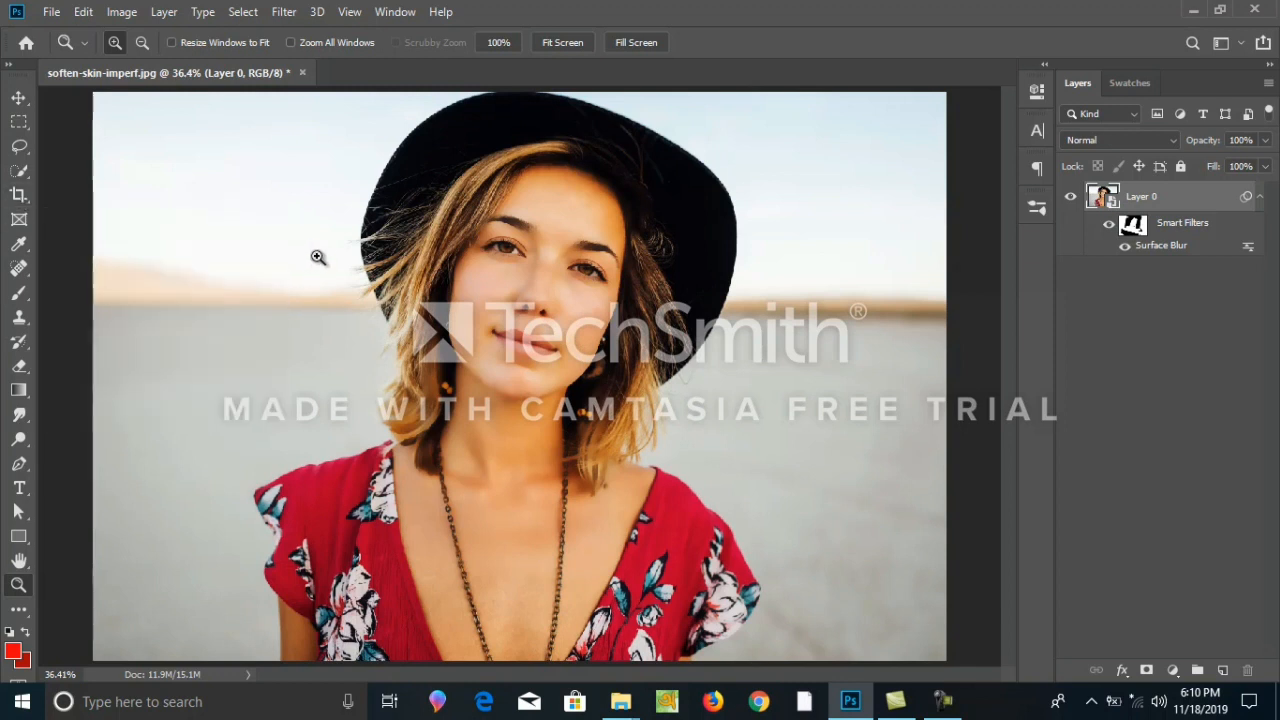
Step: Extend the canvas on the portrait's left side with the Crop tool to roughly double its width
key("c")
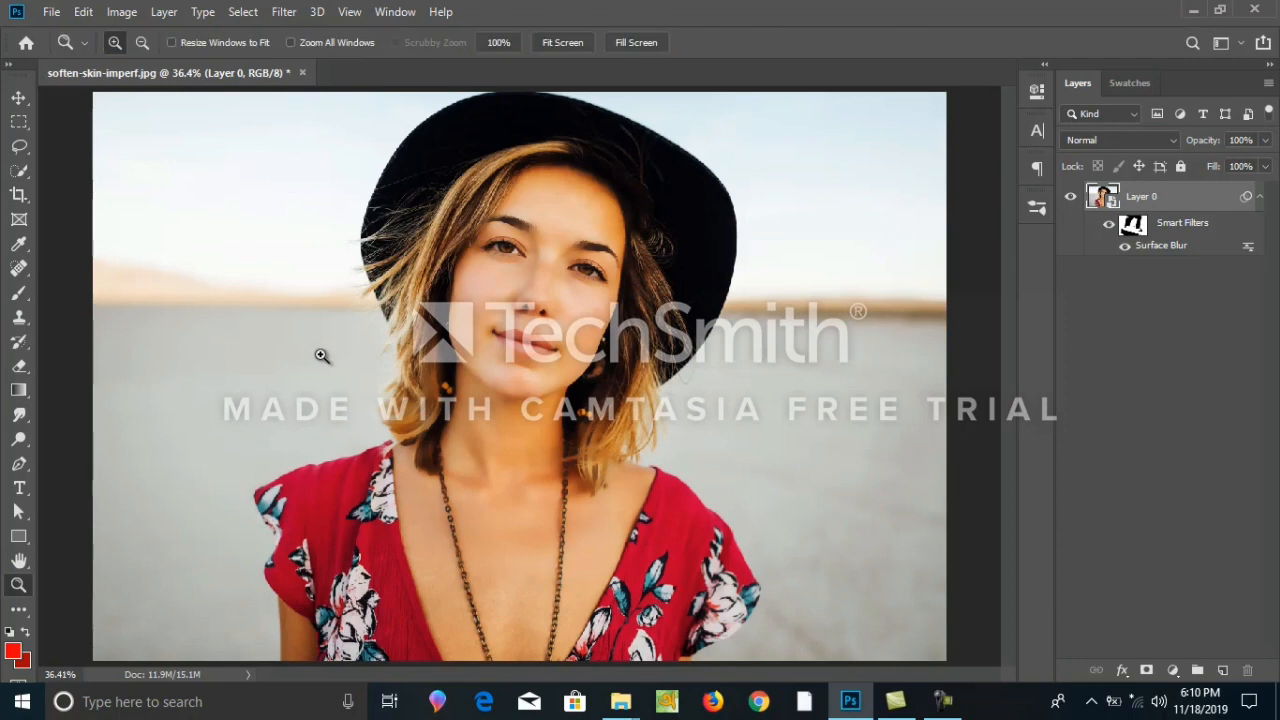
key("alt")
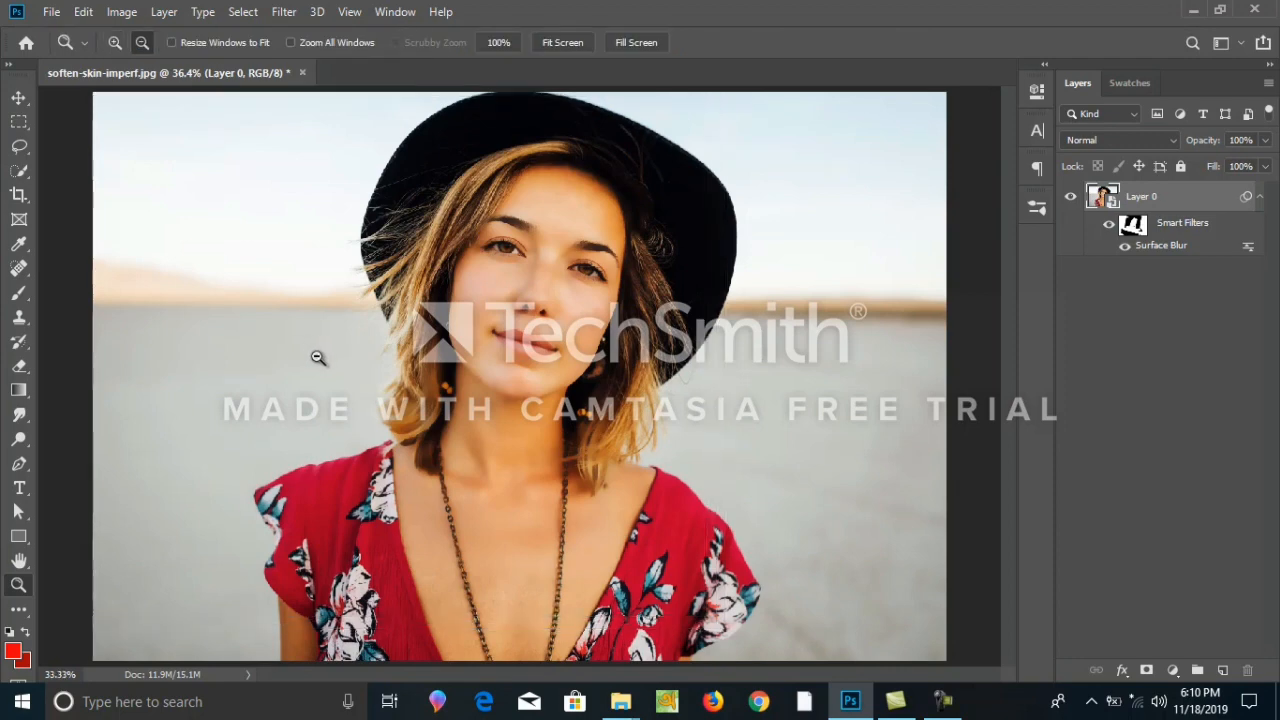
left_click(317, 357, "alt")
left_click(317, 357, "alt")
left_click(316, 356, "alt")
left_click(316, 356, "alt")
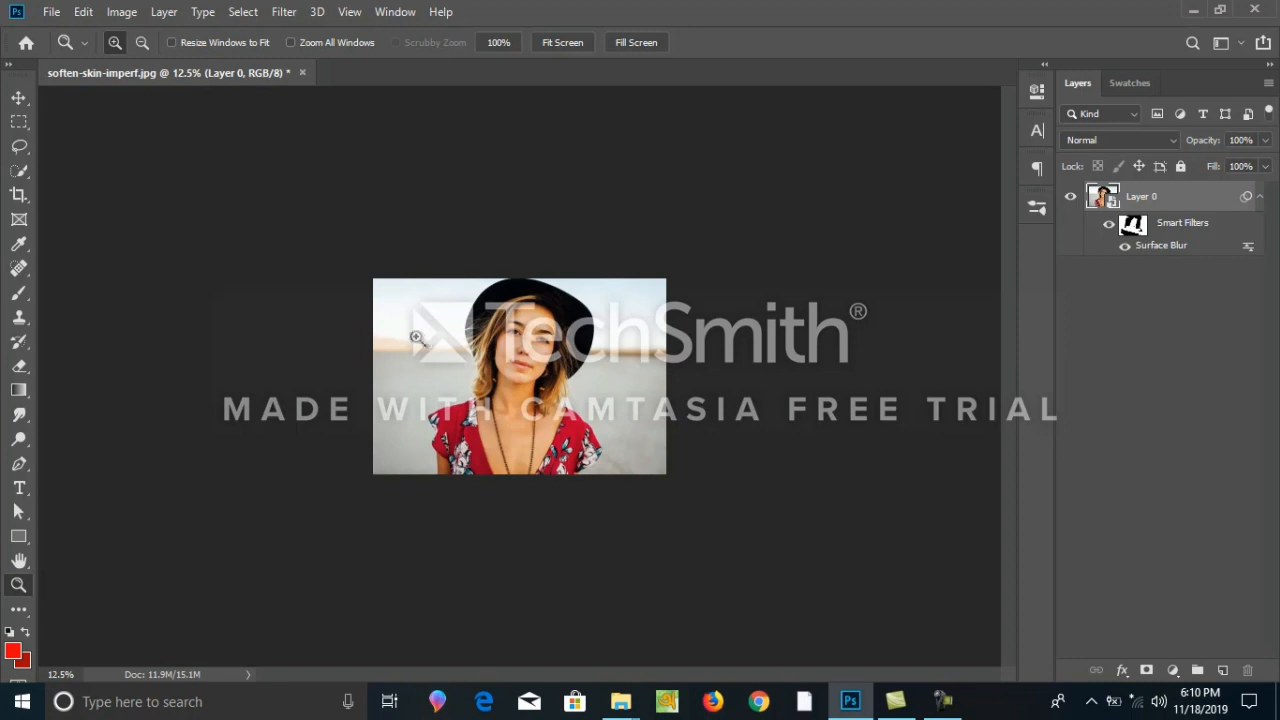
left_click(19, 195)
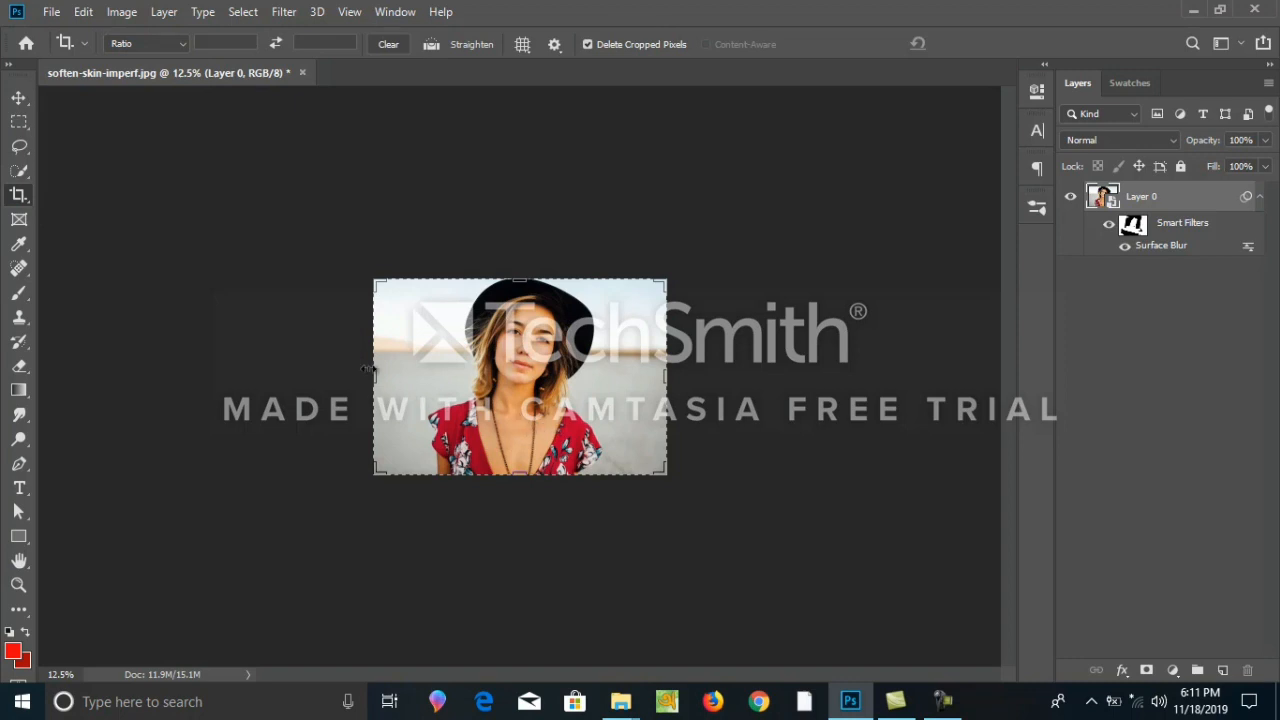
left_click_drag(368, 368, 231, 384)
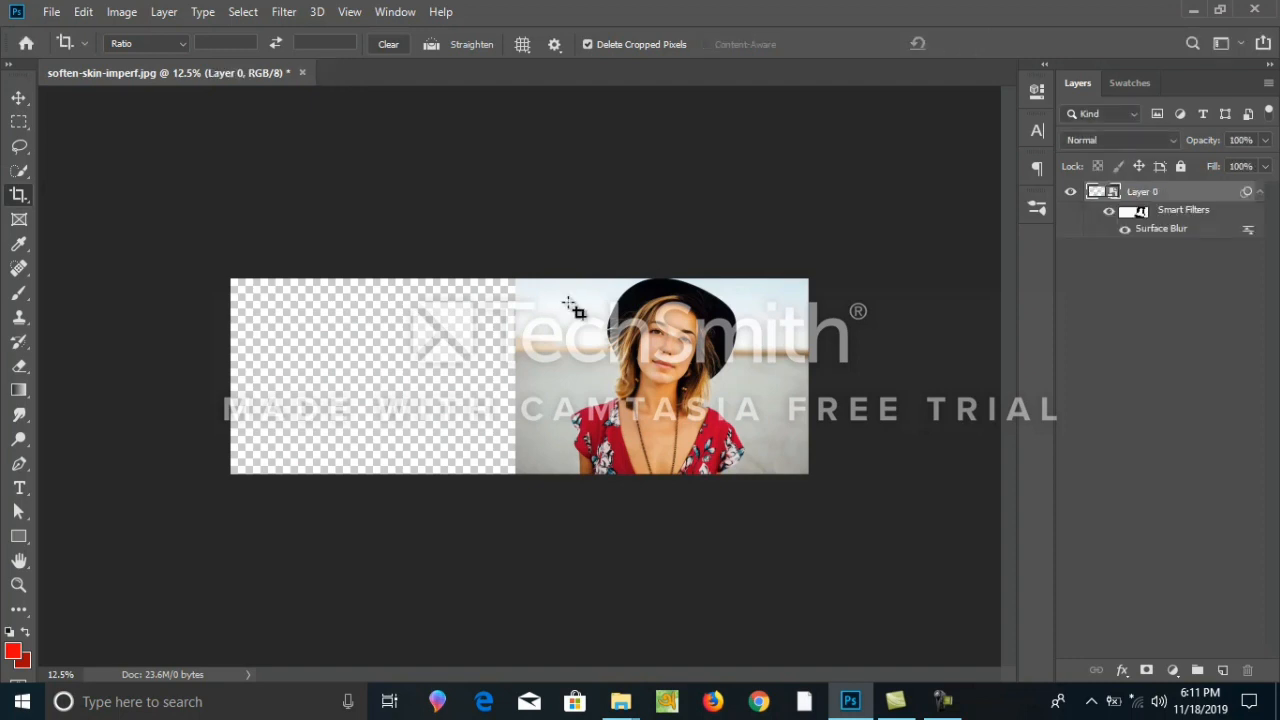
Step: Place the original soften-skin-imperf image from the desktop into the document and move it over the empty left half of the canvas
left_click(1193, 9)
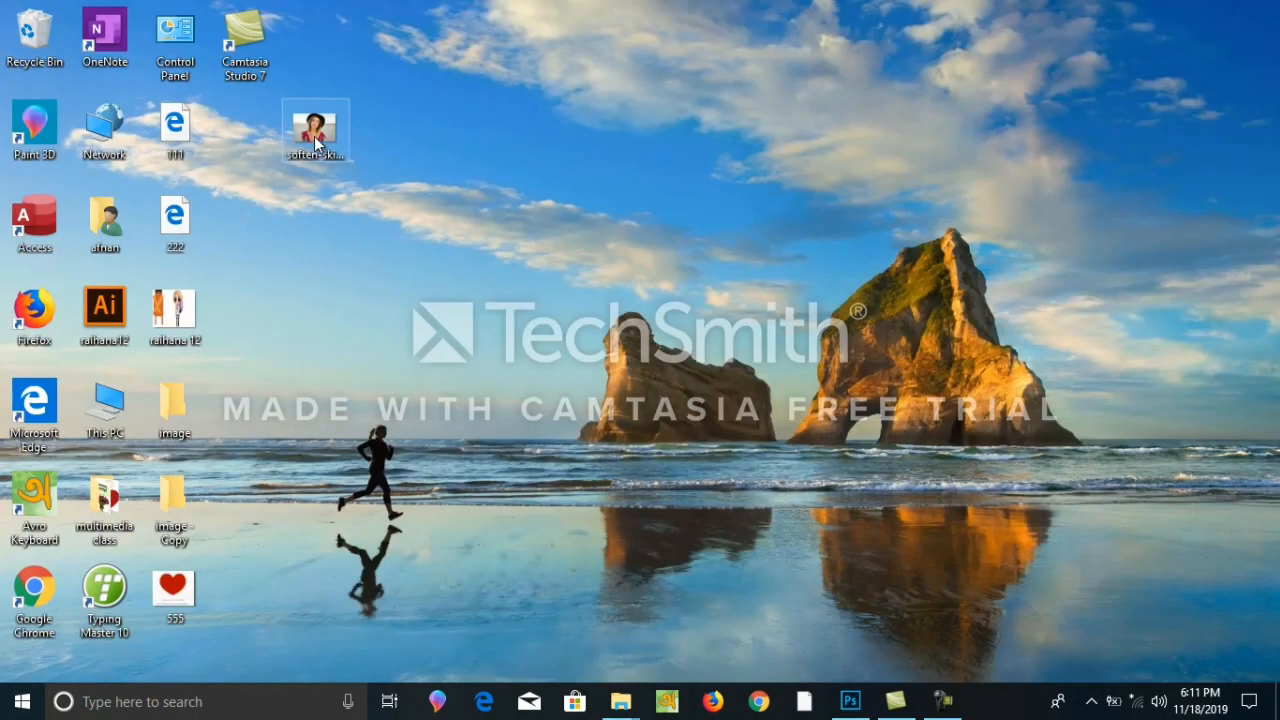
left_click_drag(316, 143, 394, 371)
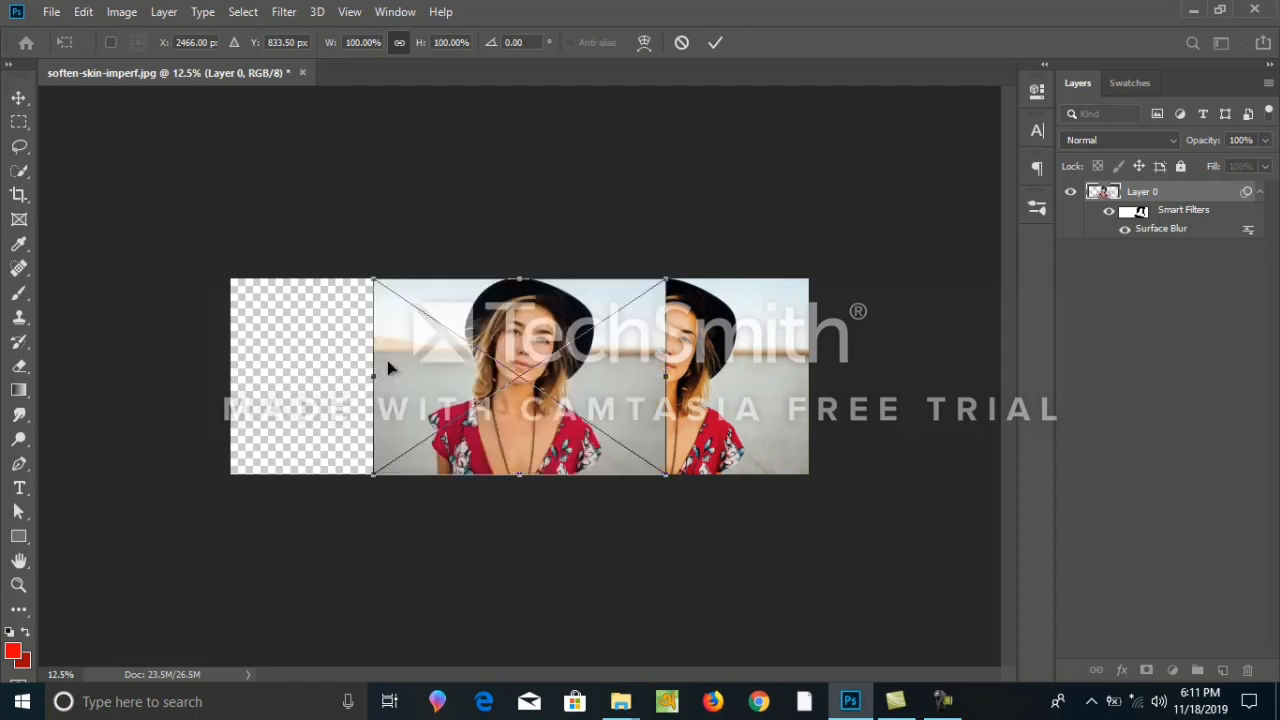
left_click_drag(523, 373, 378, 368)
key("c")
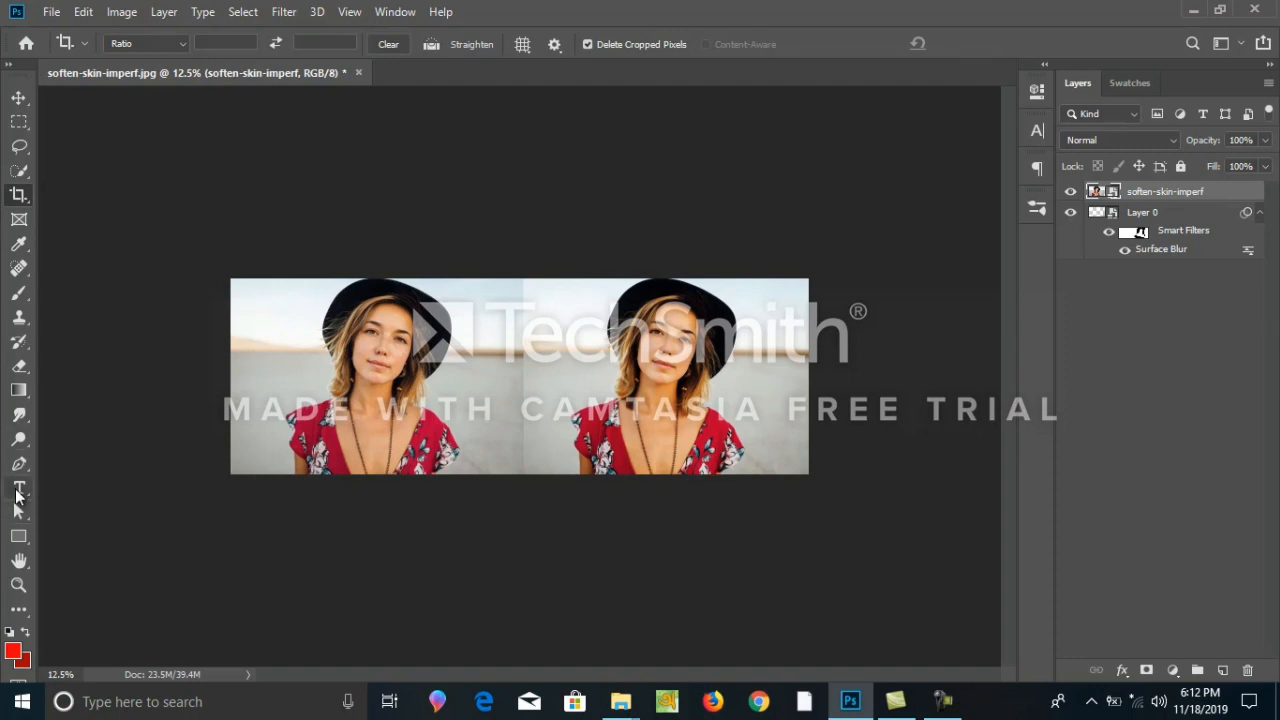
Step: Add the text "Before" in Algerian at 74 pt beside the woman in the original portrait
left_click(18, 490)
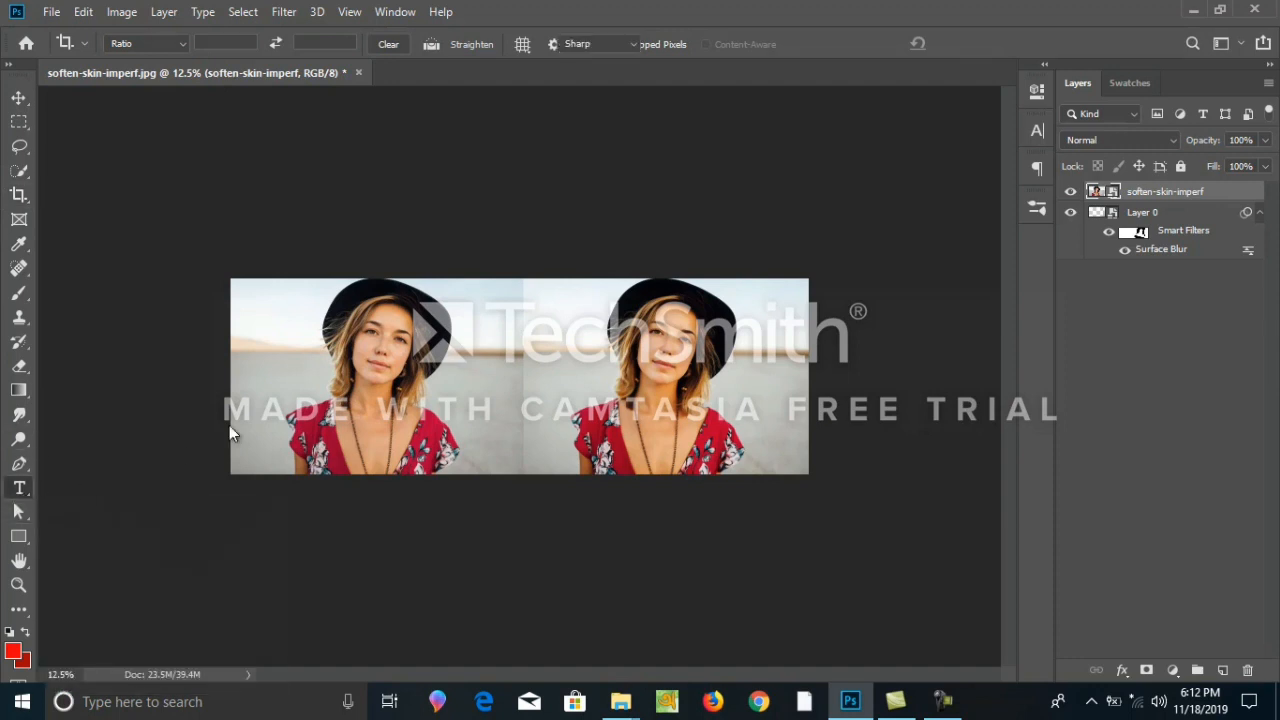
left_click(452, 404)
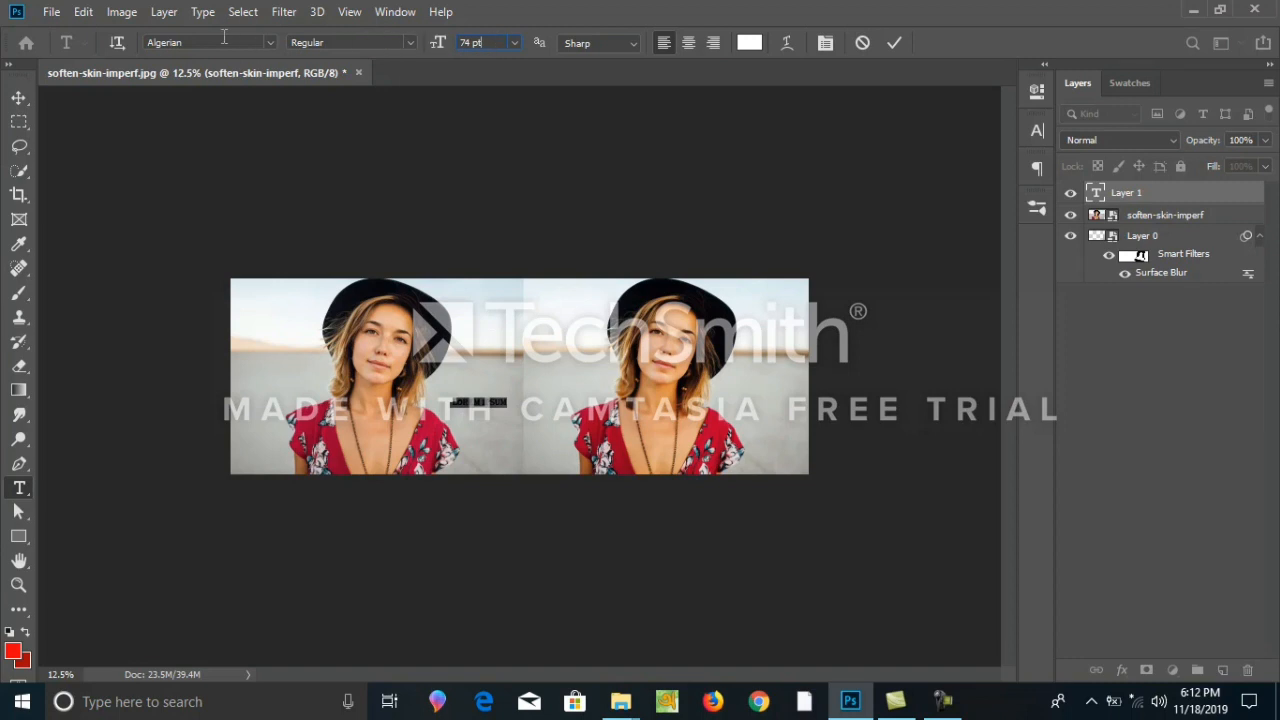
left_click(505, 402)
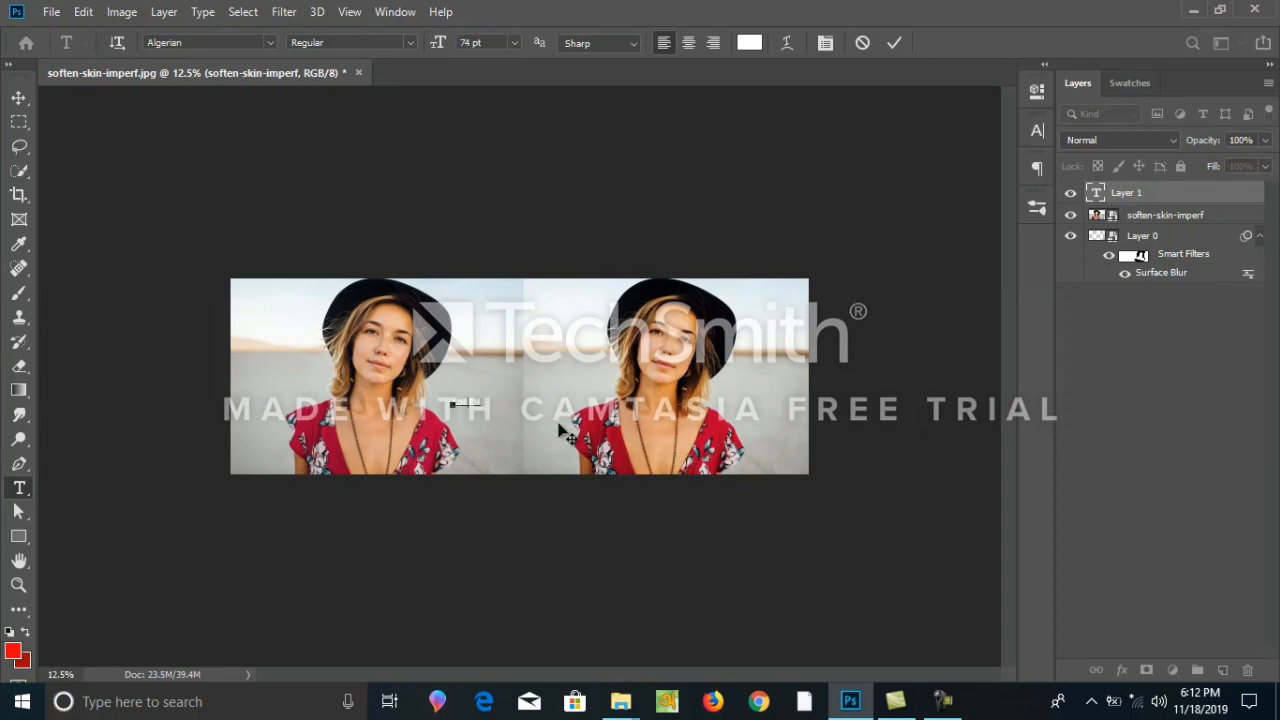
key("BackSpace")
type("BEFO")
left_click(220, 249)
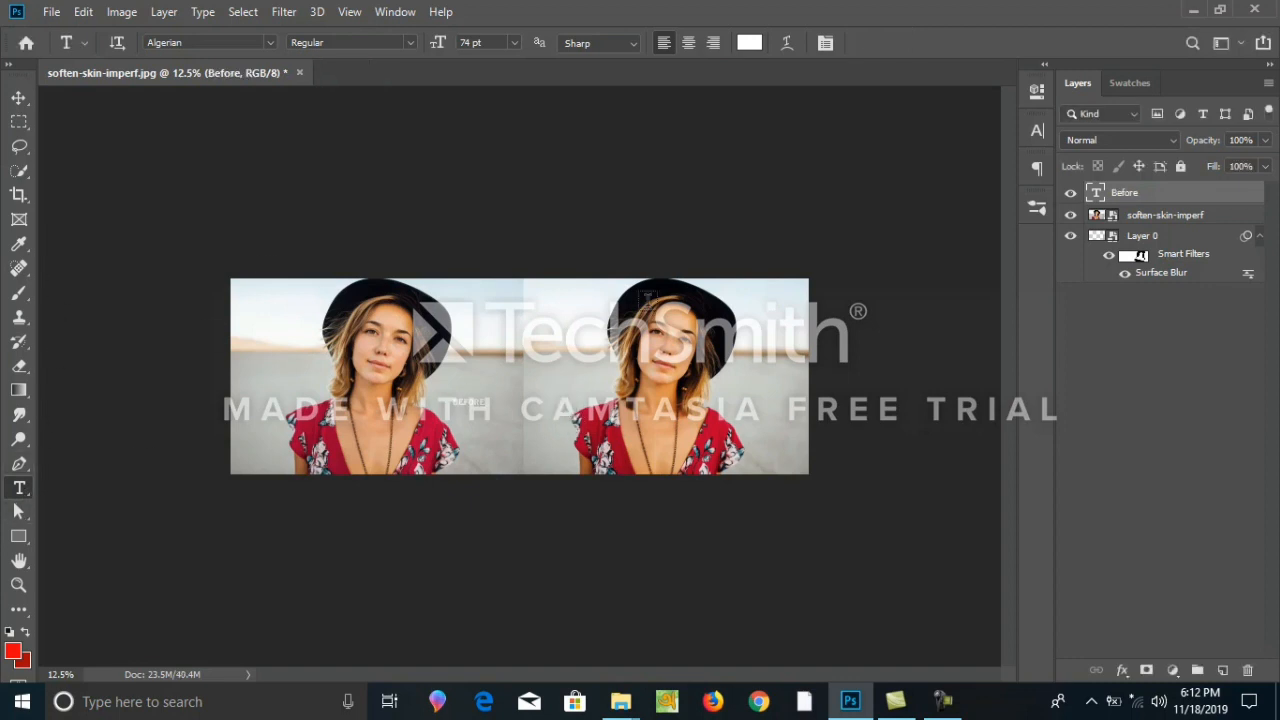
Step: Add the text "After" beside the woman in the retouched portrait
left_click(551, 382)
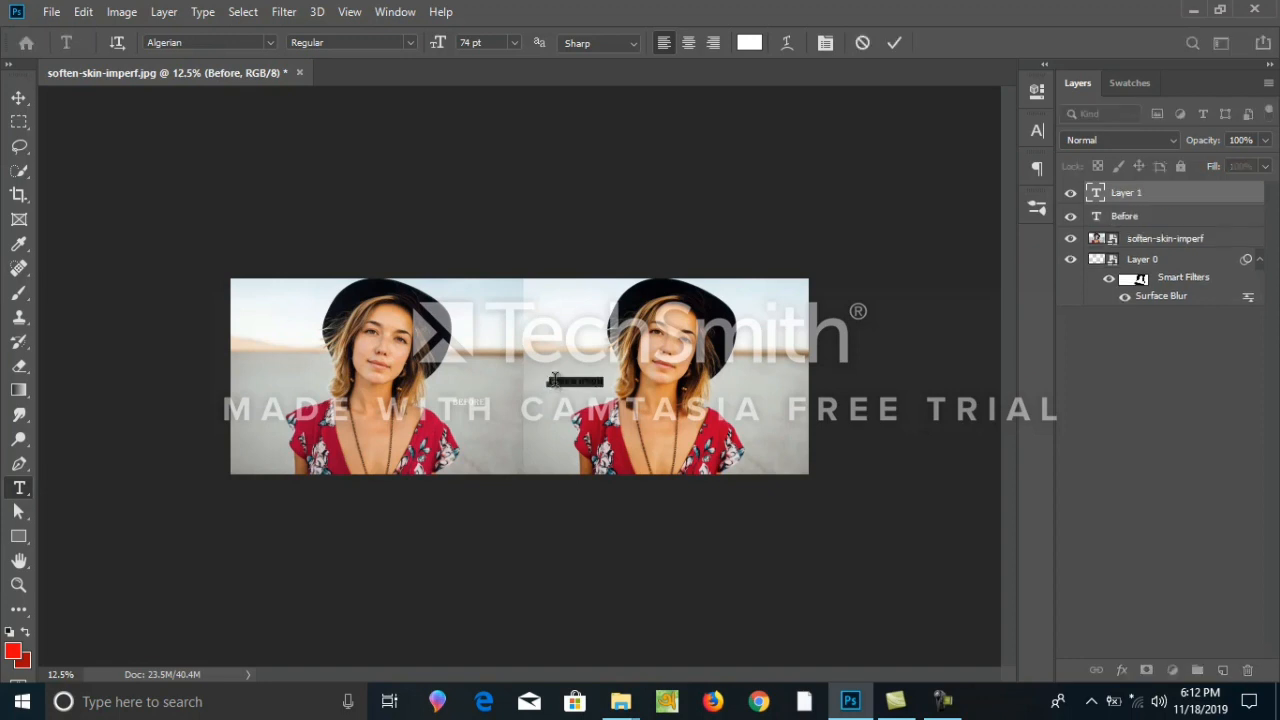
key("BackSpace")
left_click(268, 326)
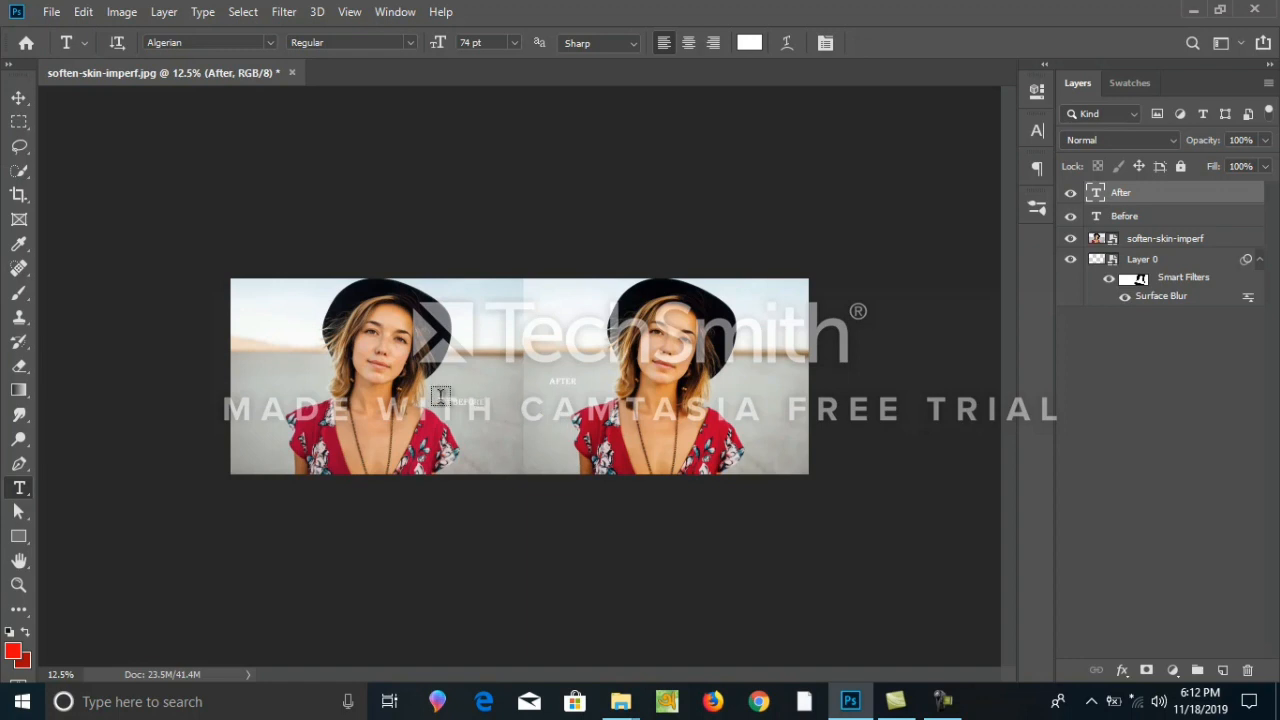
Step: Change the colour of the "Before" text to bright red
key("ctrl+0")
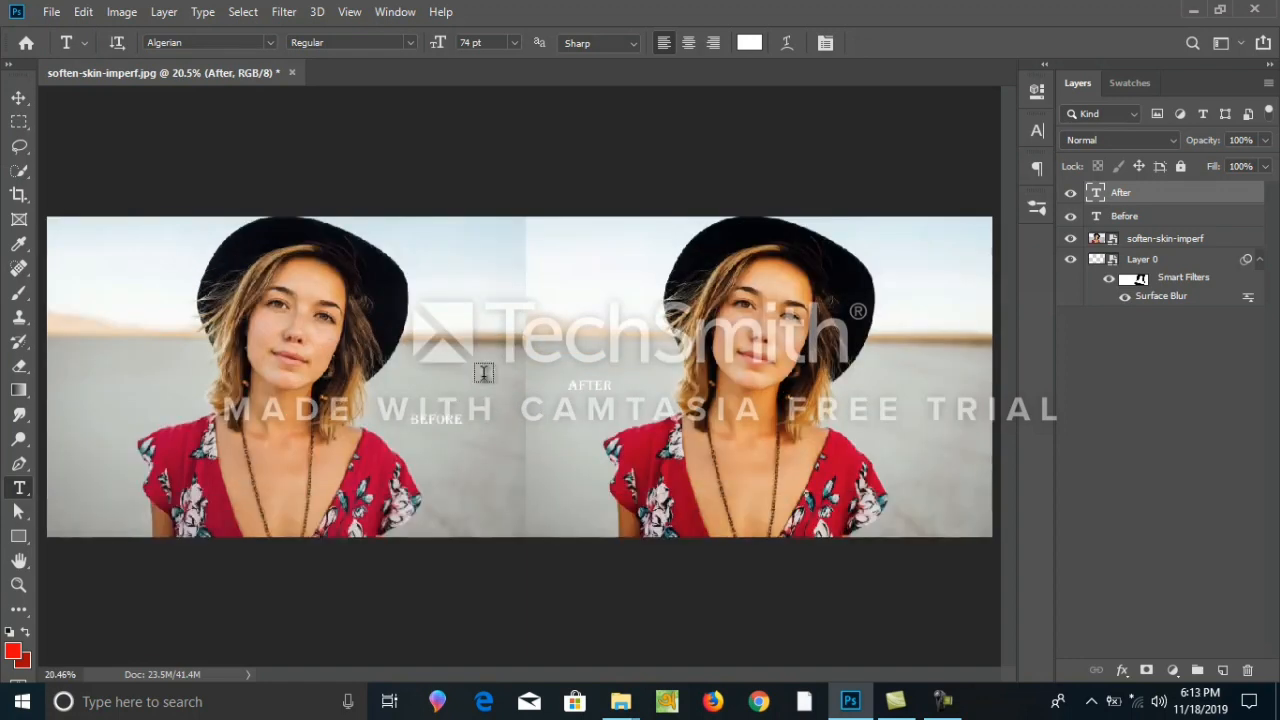
left_click(441, 421)
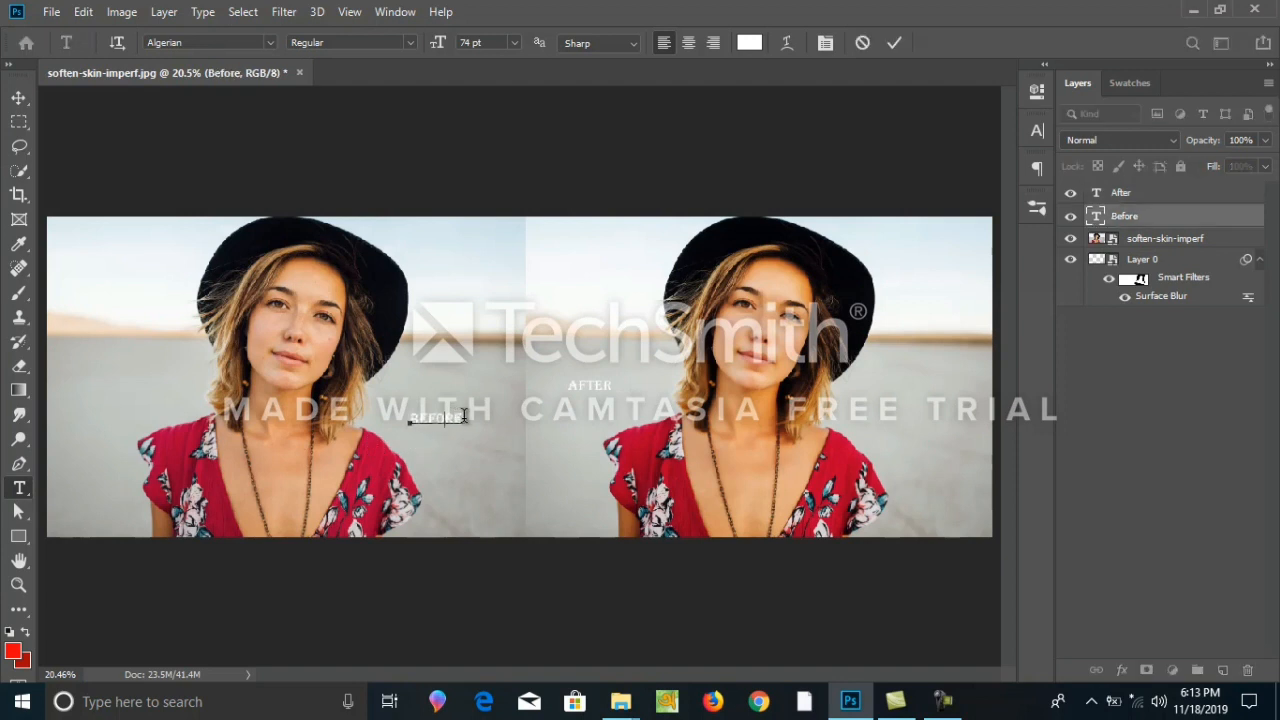
left_click_drag(464, 418, 400, 420)
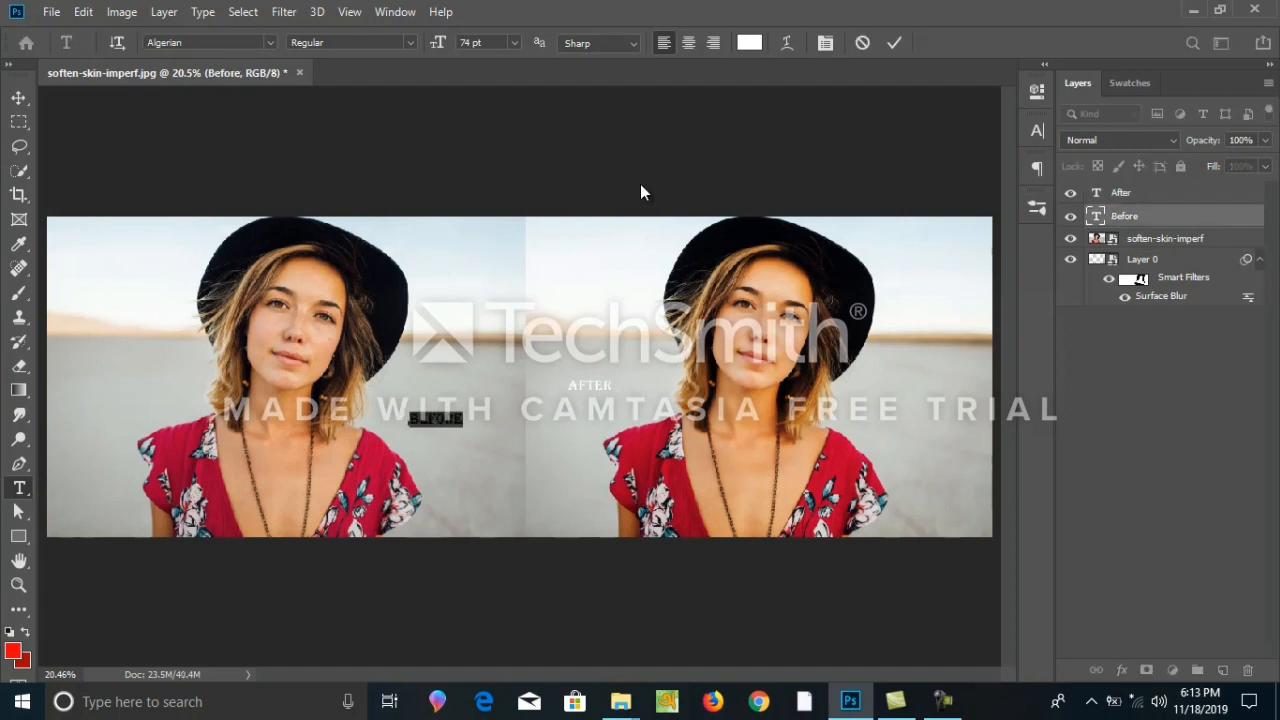
left_click(751, 45)
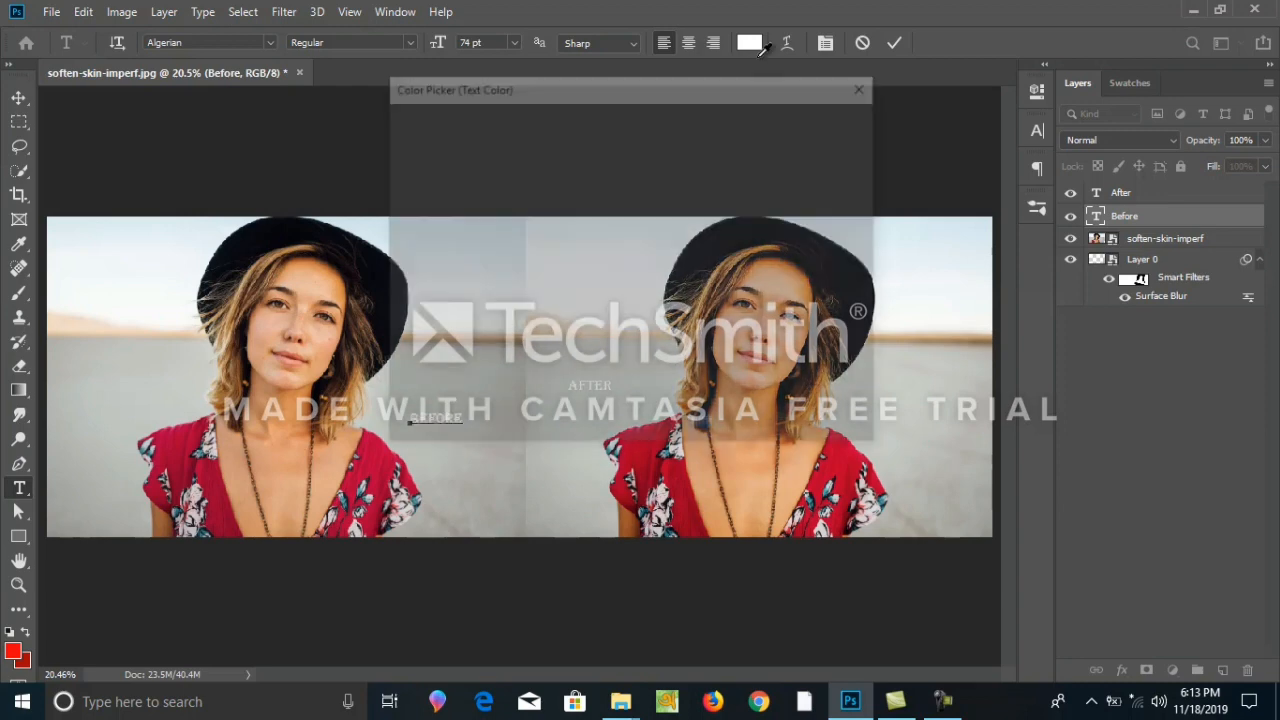
left_click(612, 138)
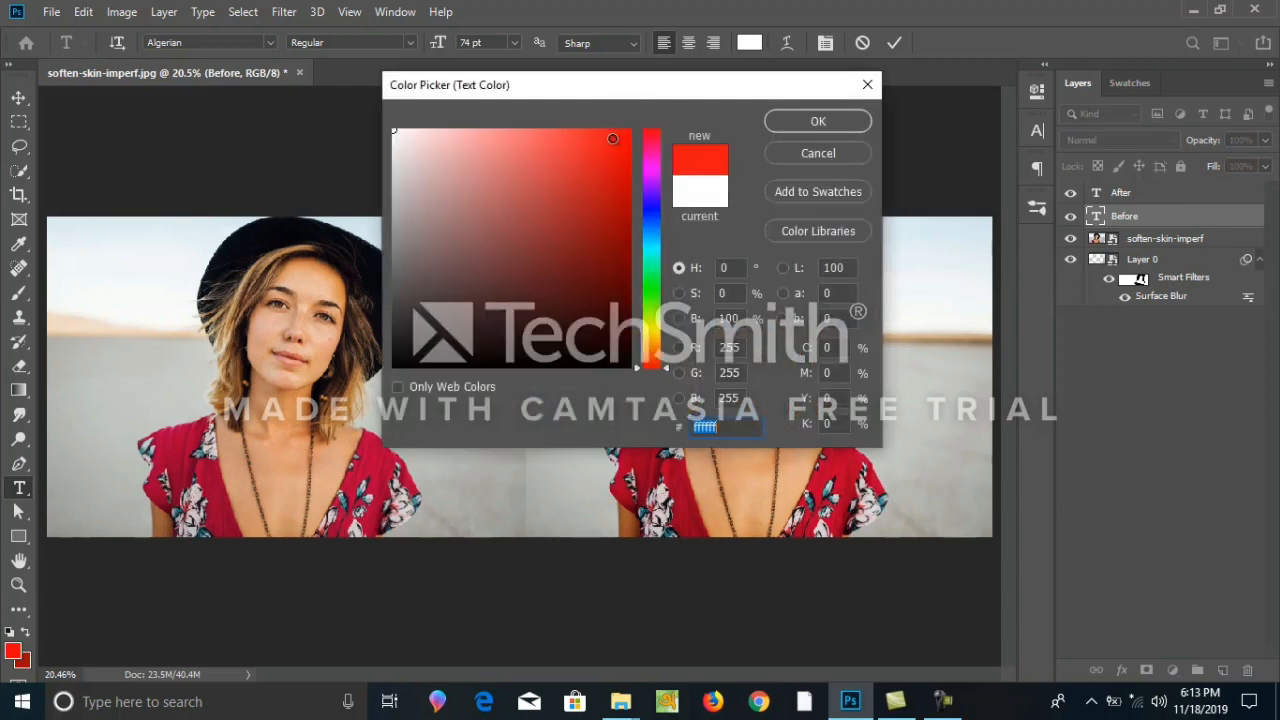
left_click(795, 121)
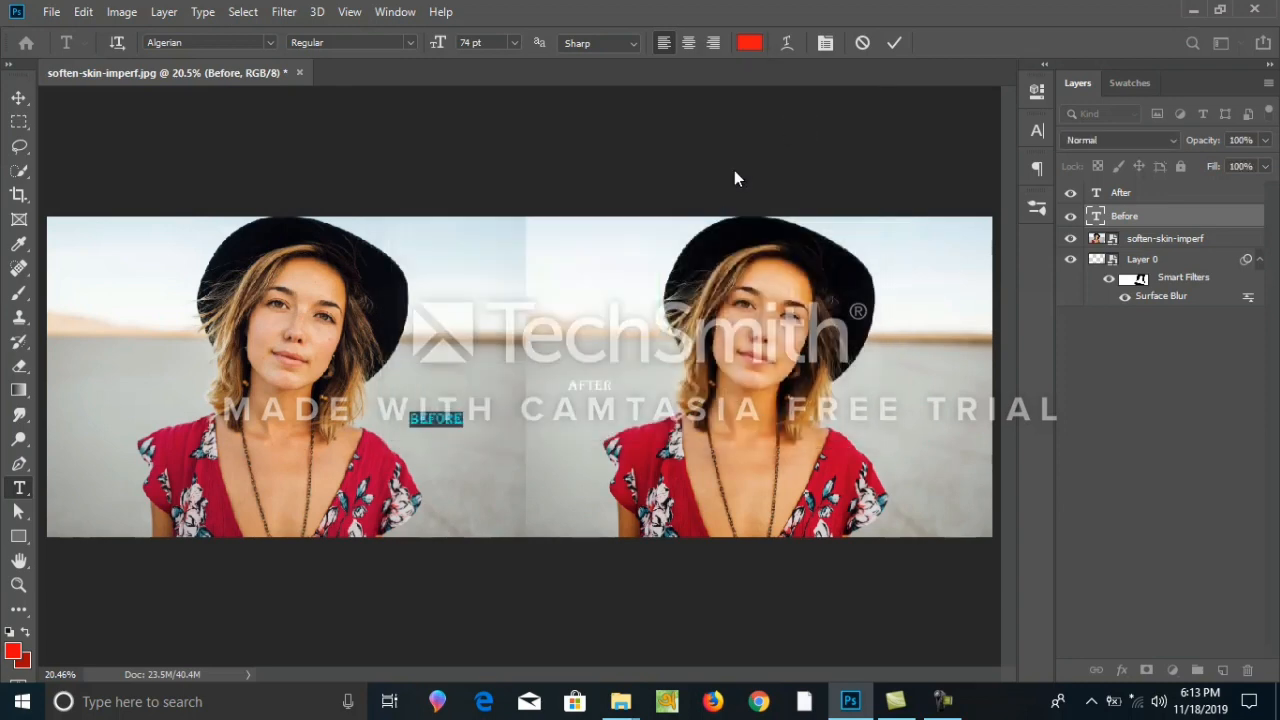
left_click(581, 424)
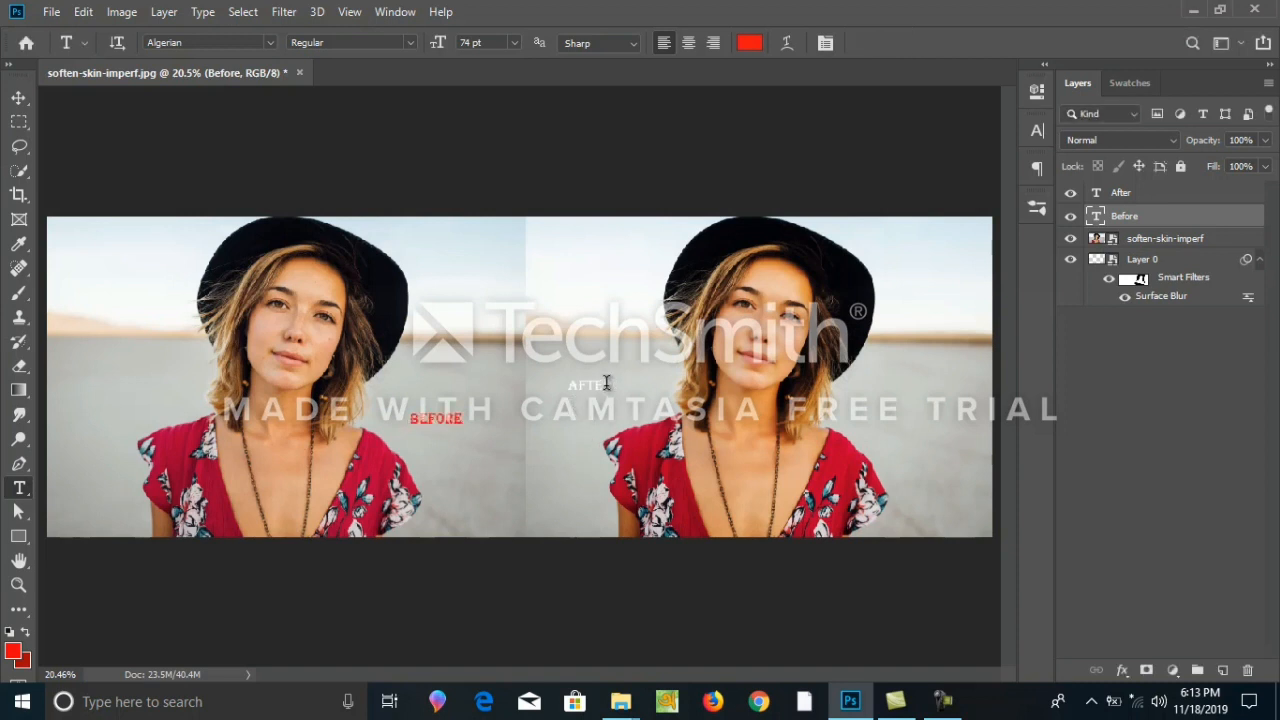
mouse_move(621, 384)
left_mouse_down()
mouse_move(564, 386)
mouse_move(628, 386)
left_mouse_up()
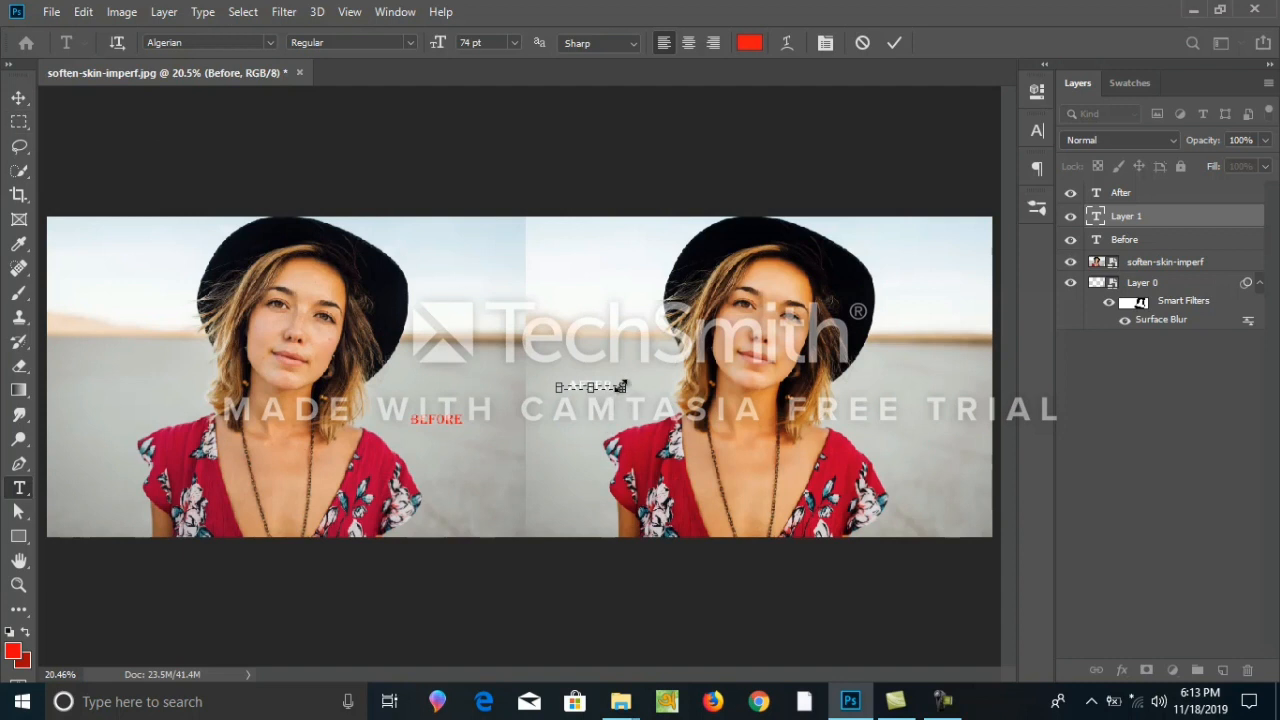
left_click_drag(622, 388, 628, 409)
key("BackSpace")
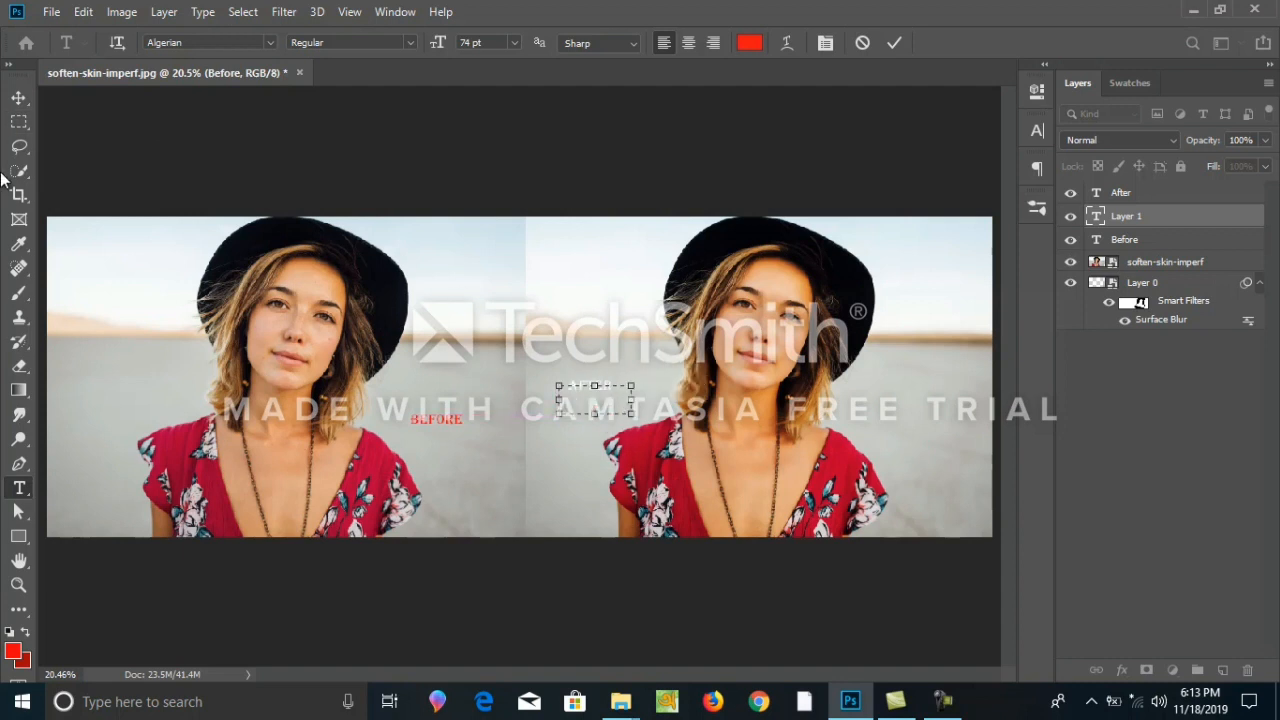
Step: Change the colour of the "After" text to red (fa1919)
left_click(19, 99)
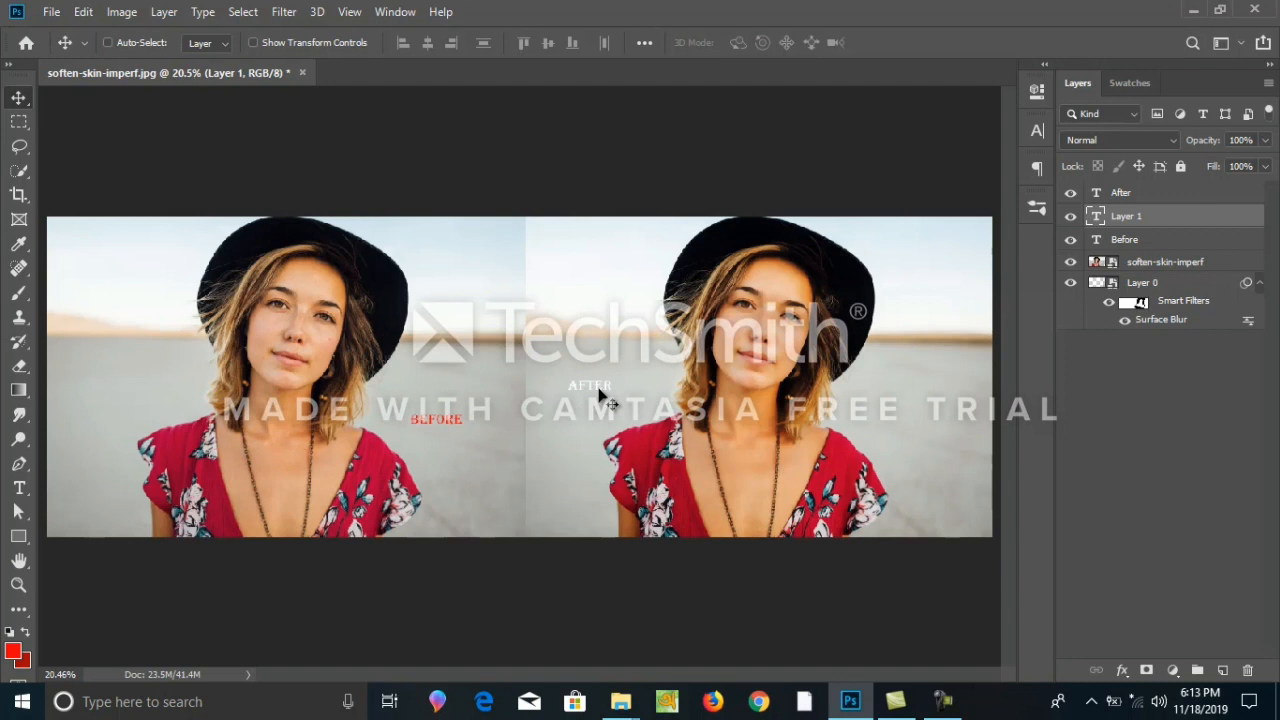
double_click(603, 397)
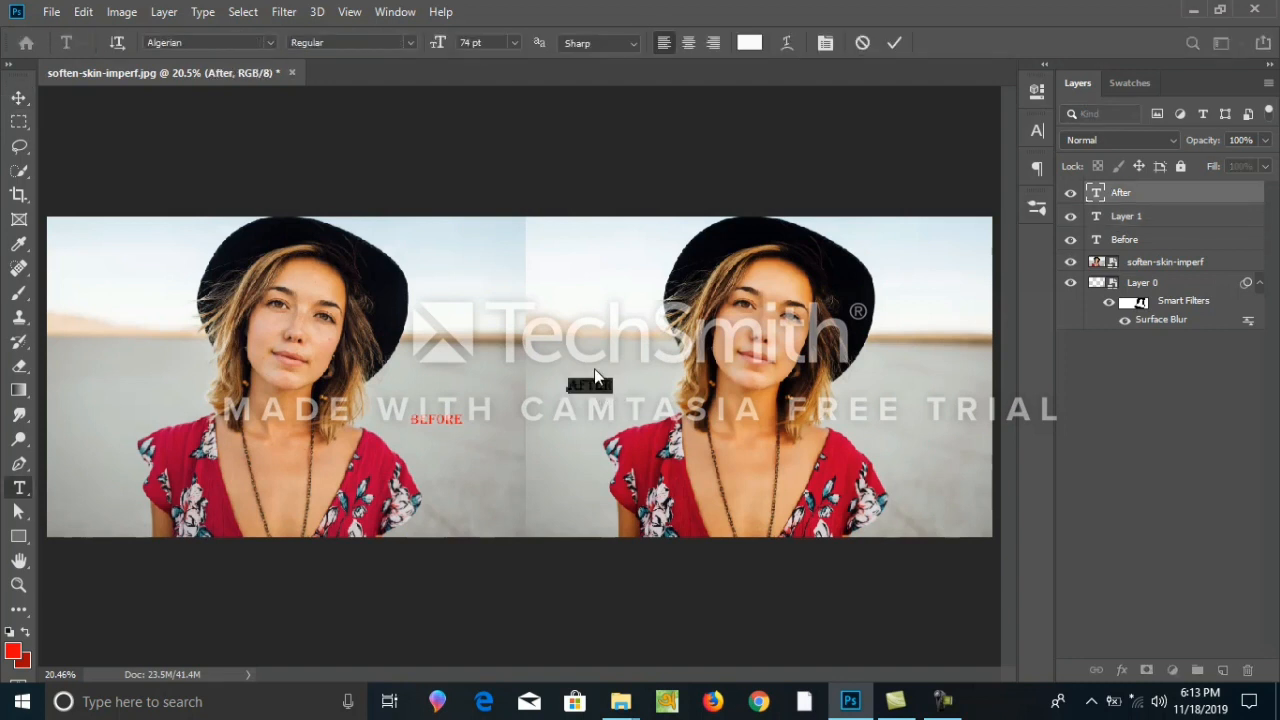
left_click(750, 44)
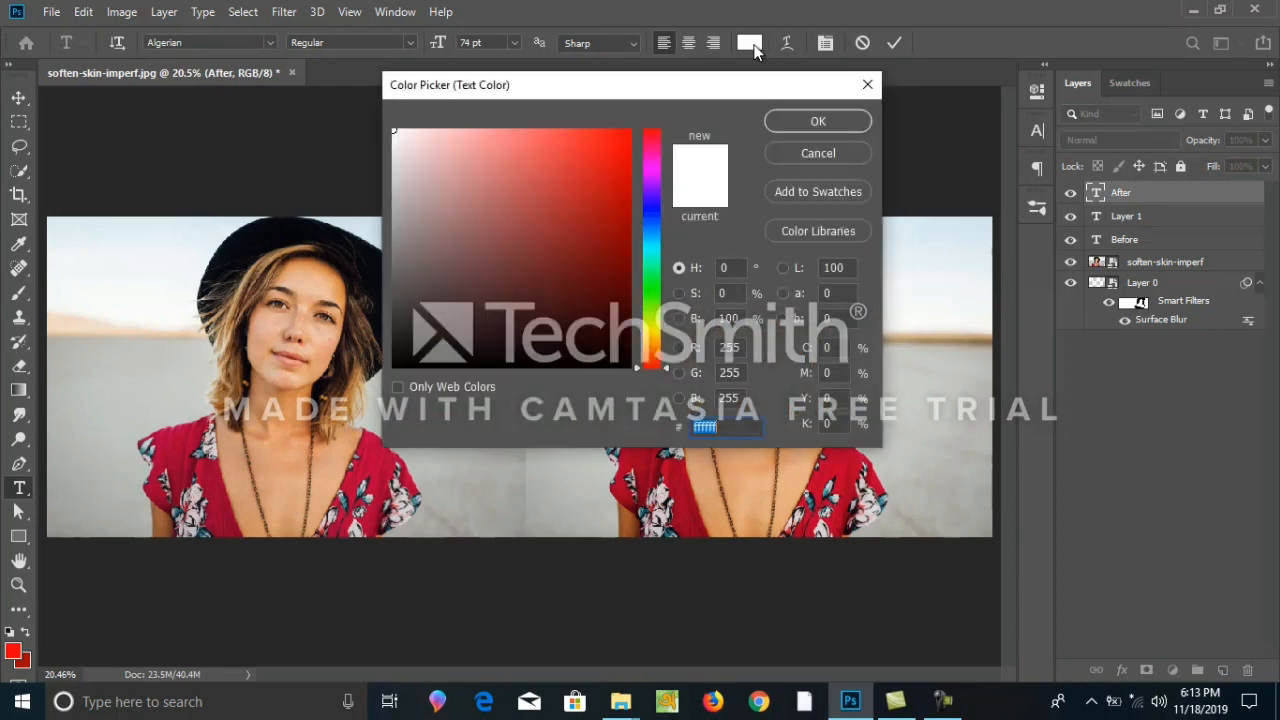
left_click(606, 135)
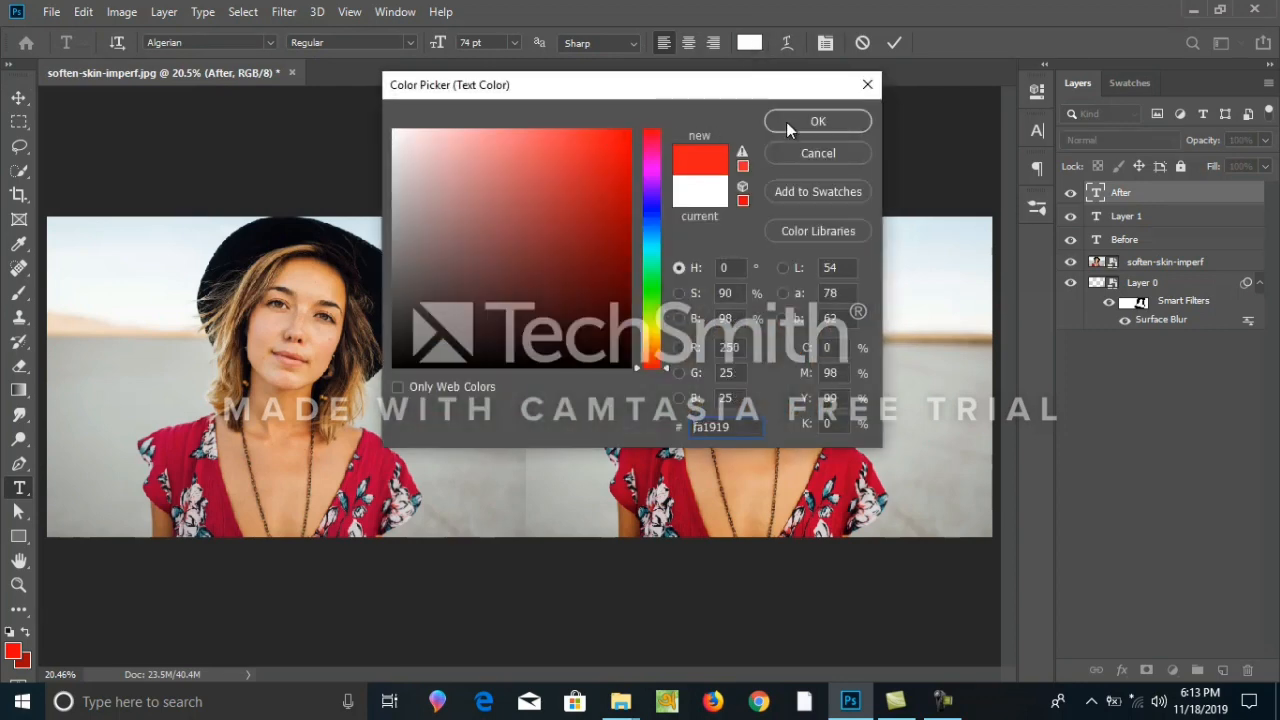
left_click(795, 118)
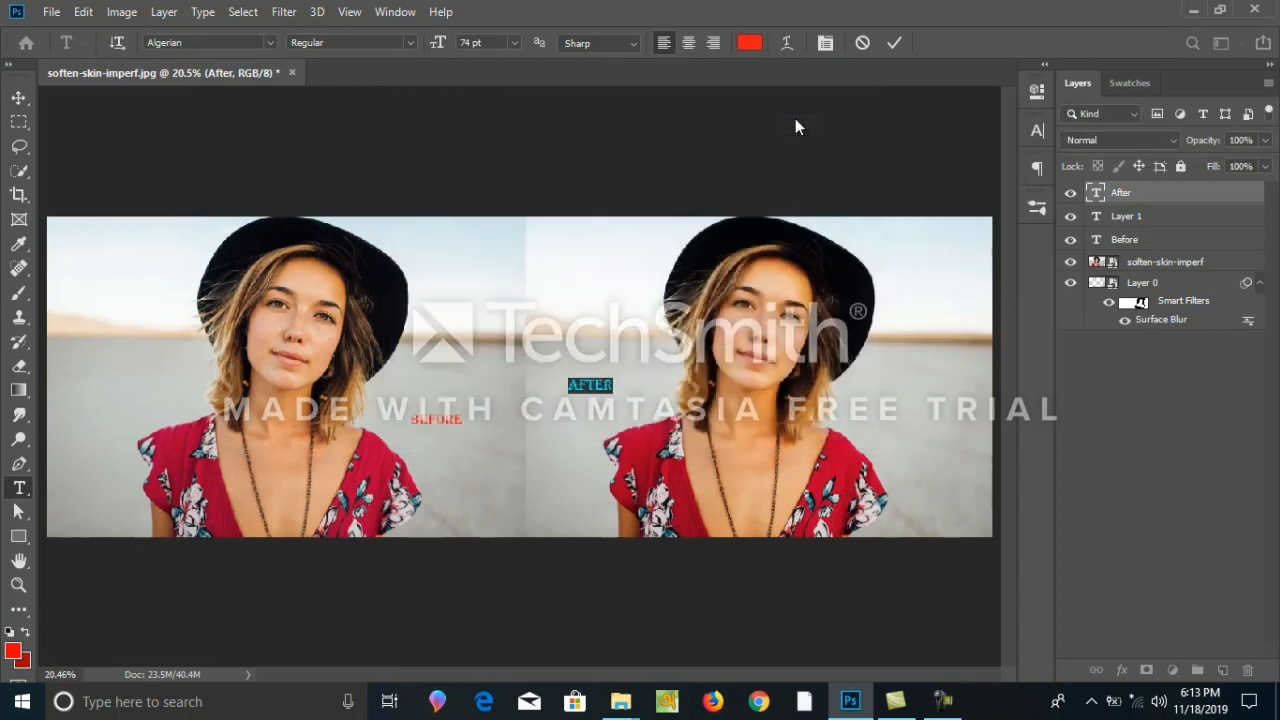
left_click(587, 275)
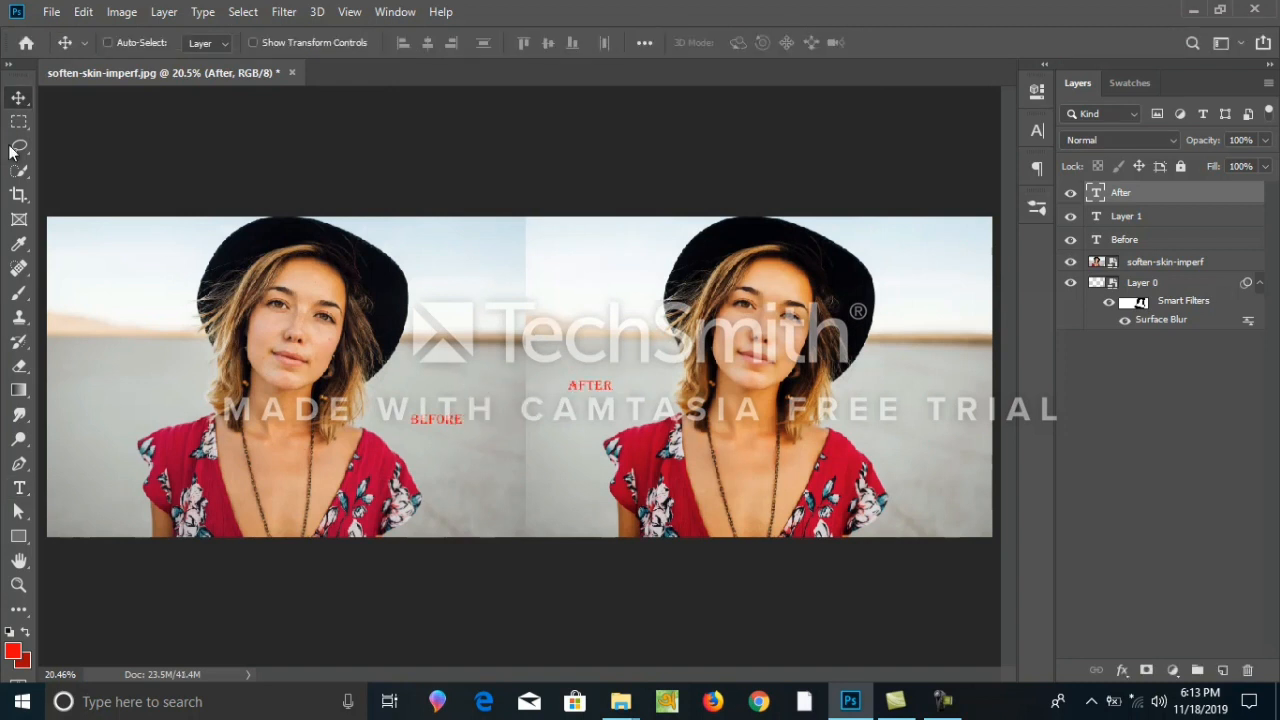
Step: Export the before-and-after comparison with Export As
left_click(51, 12)
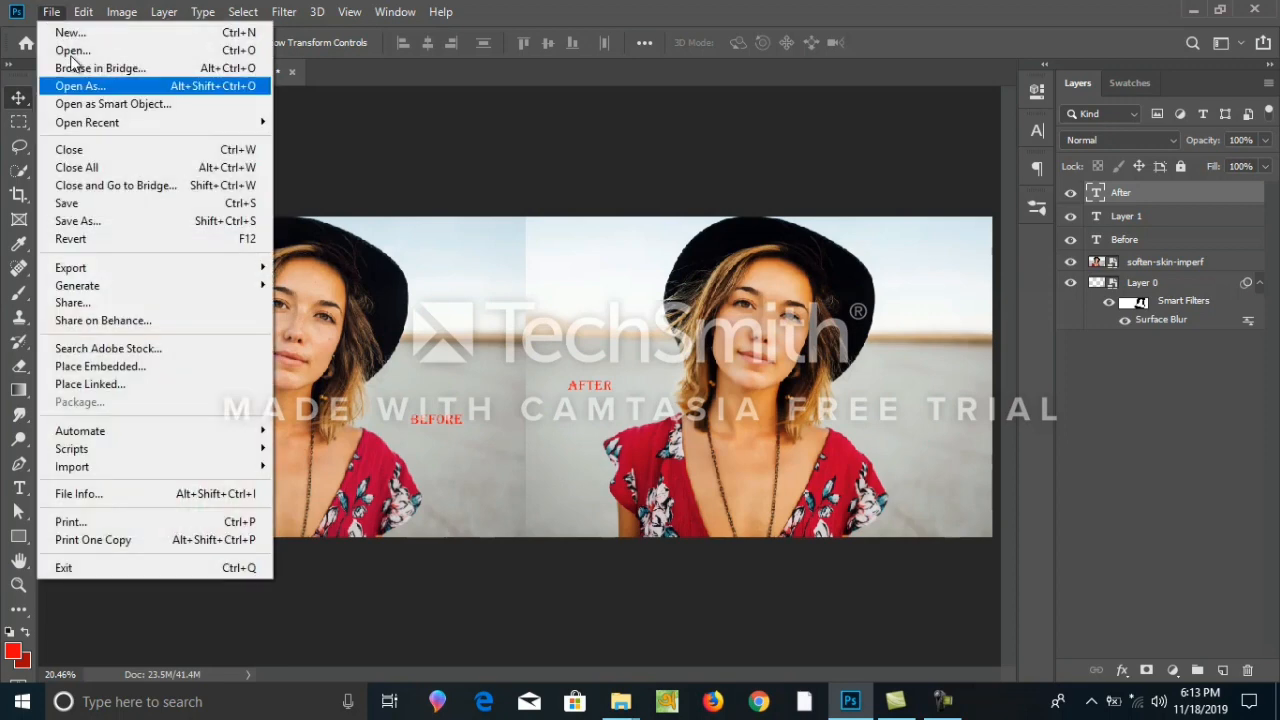
mouse_move(248, 260)
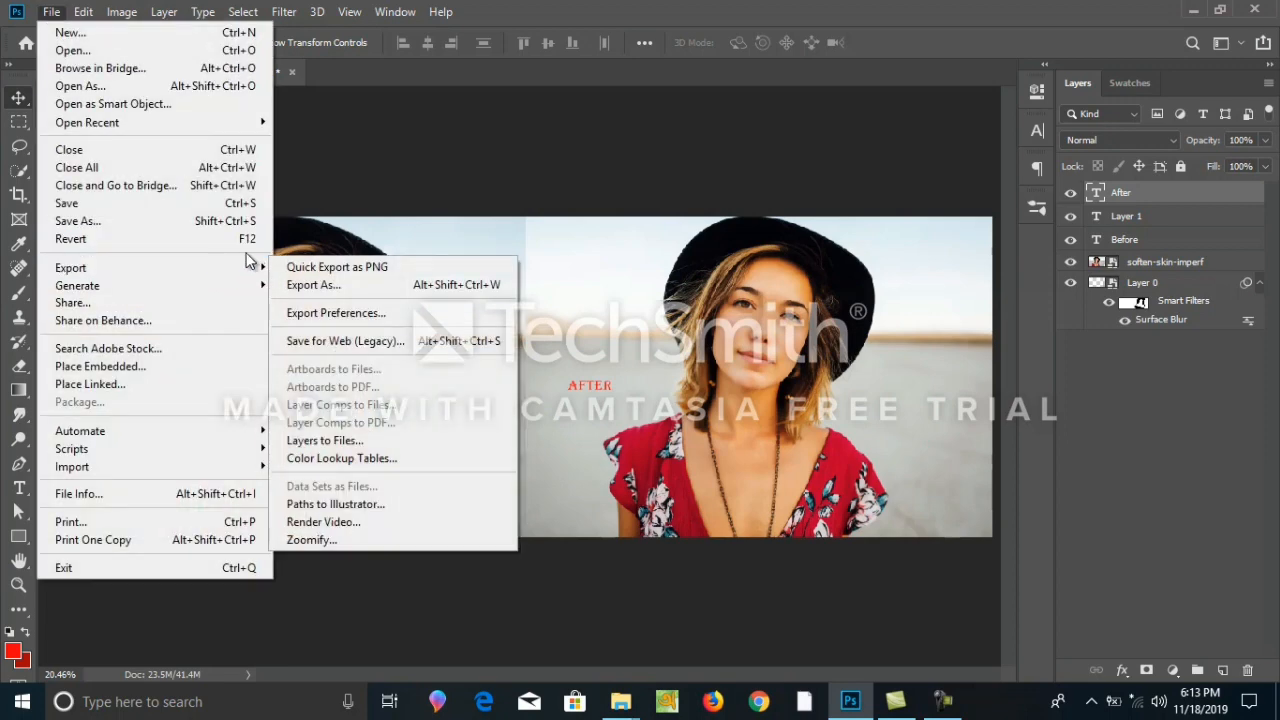
left_click(335, 285)
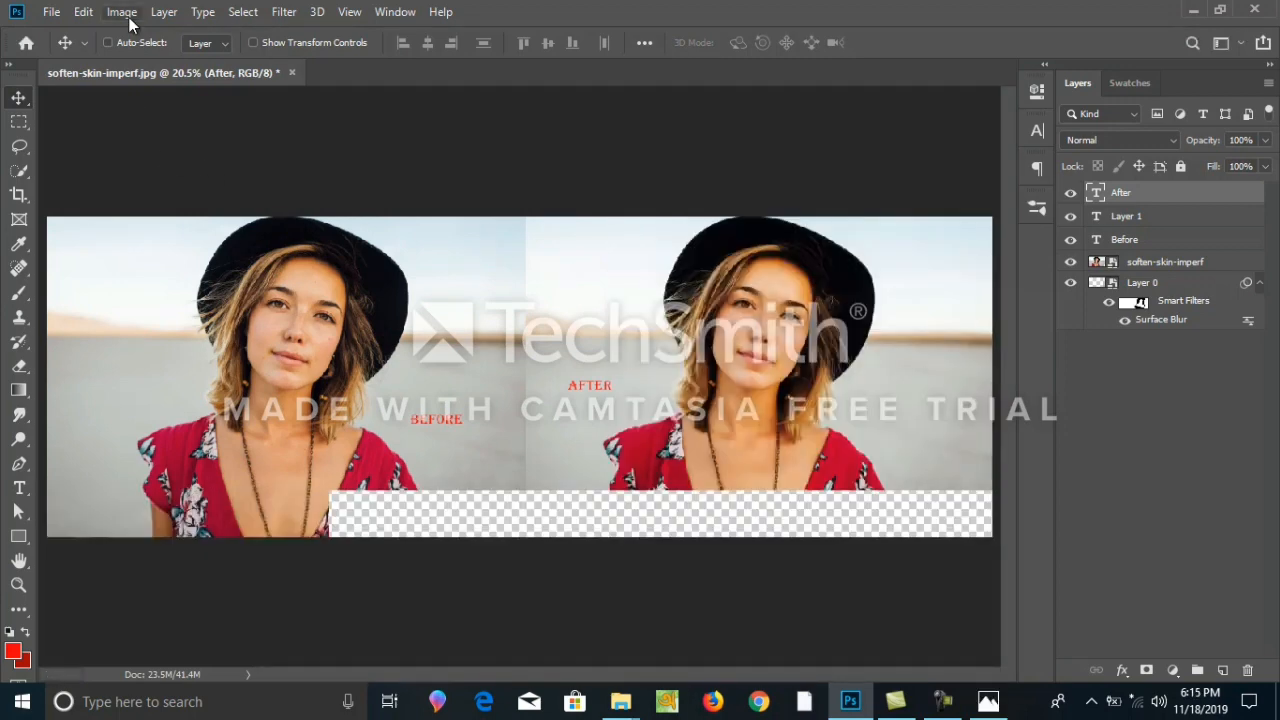
left_click(122, 12)
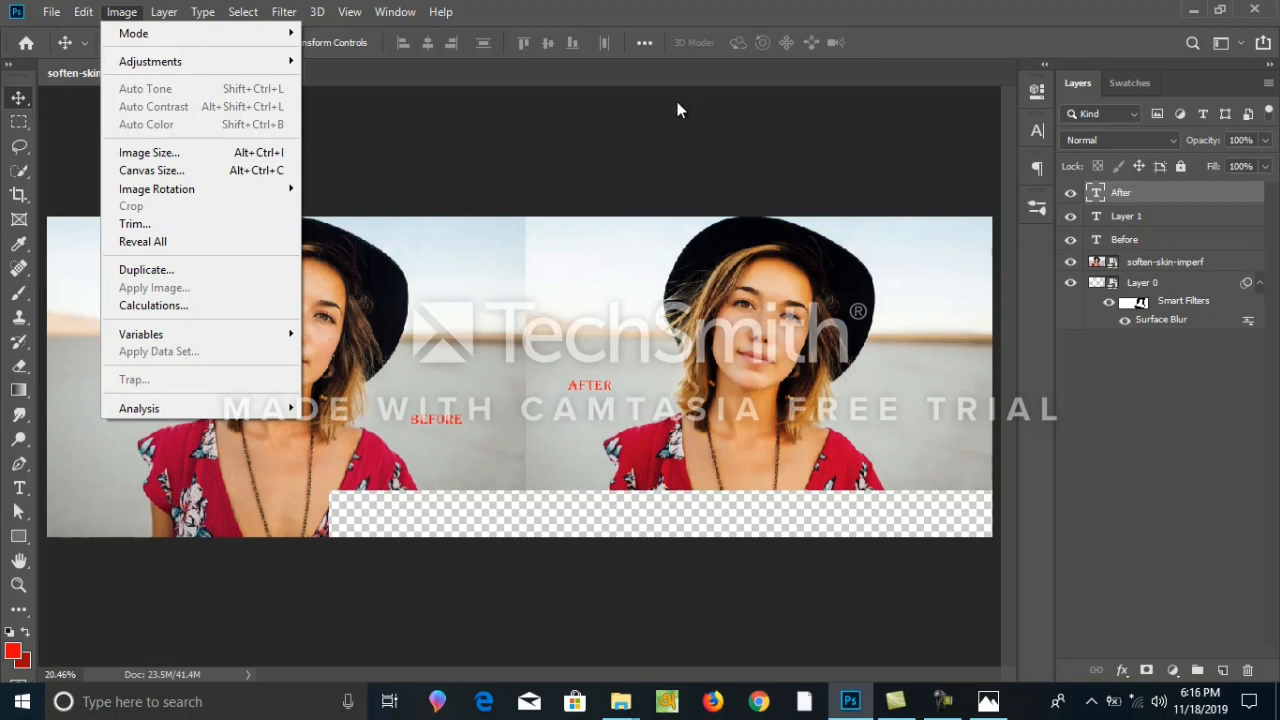
left_click(500, 131)
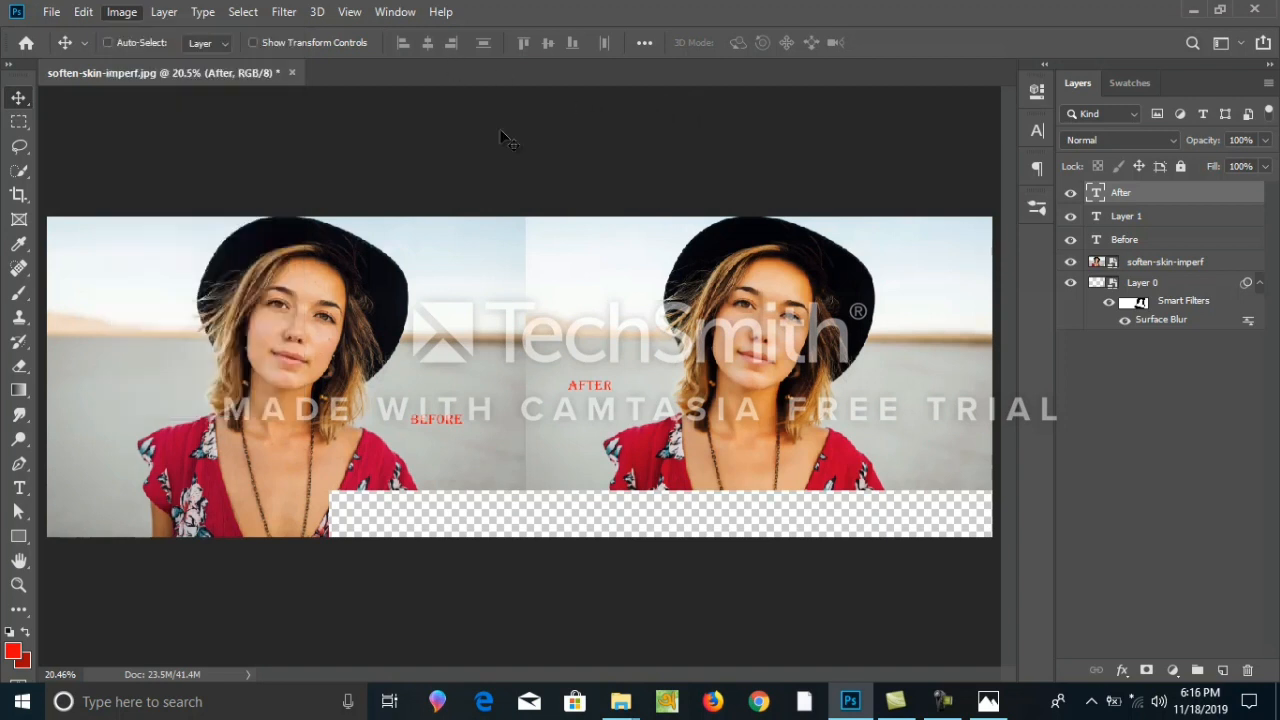
left_click(283, 12)
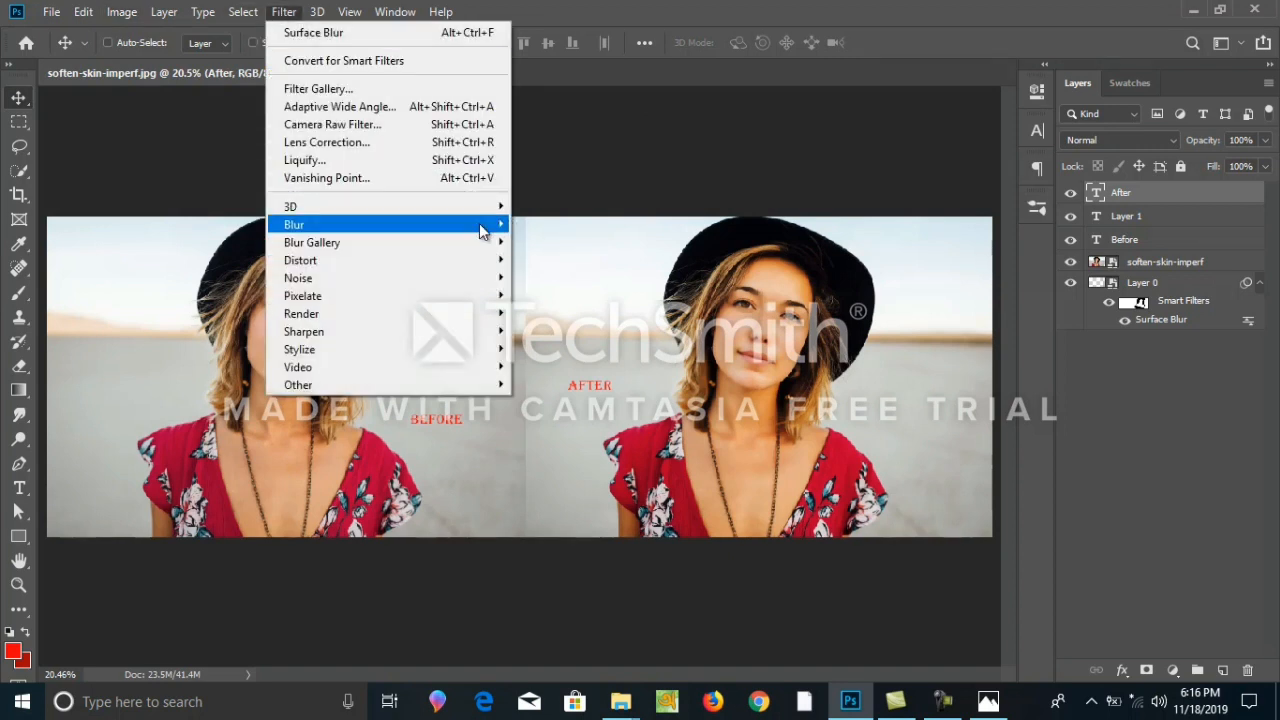
mouse_move(479, 224)
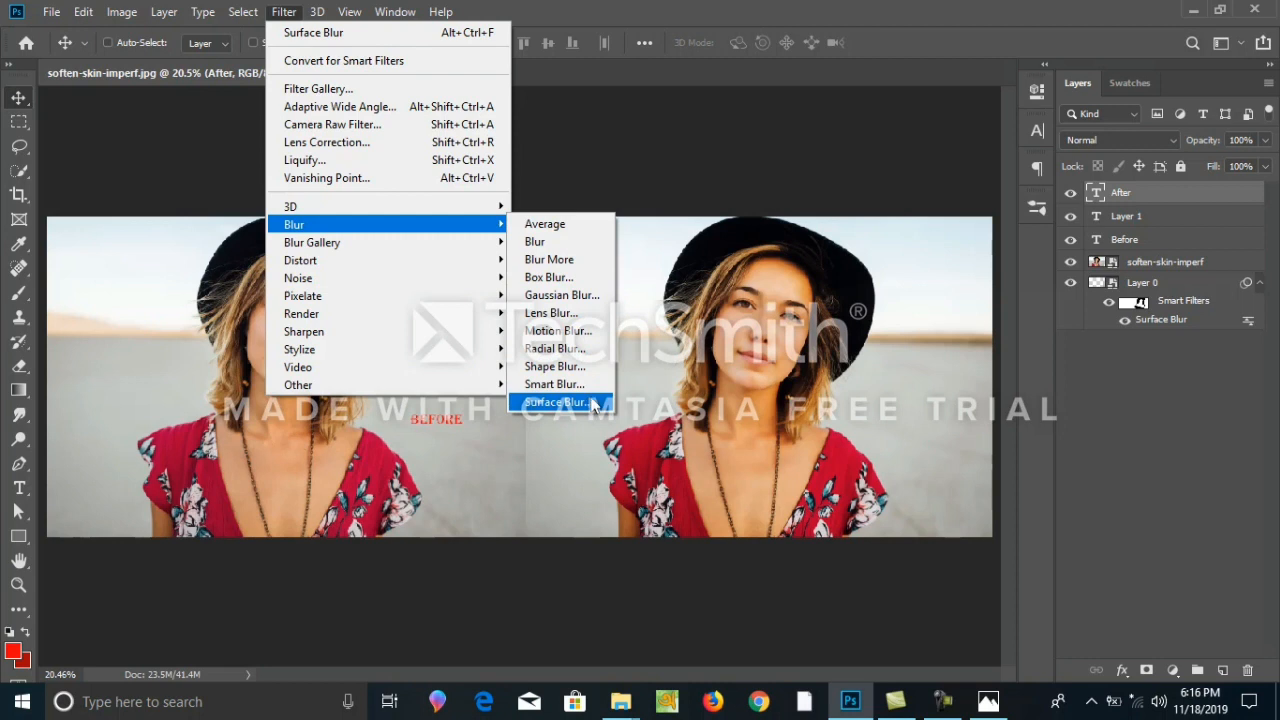
left_click(642, 303)
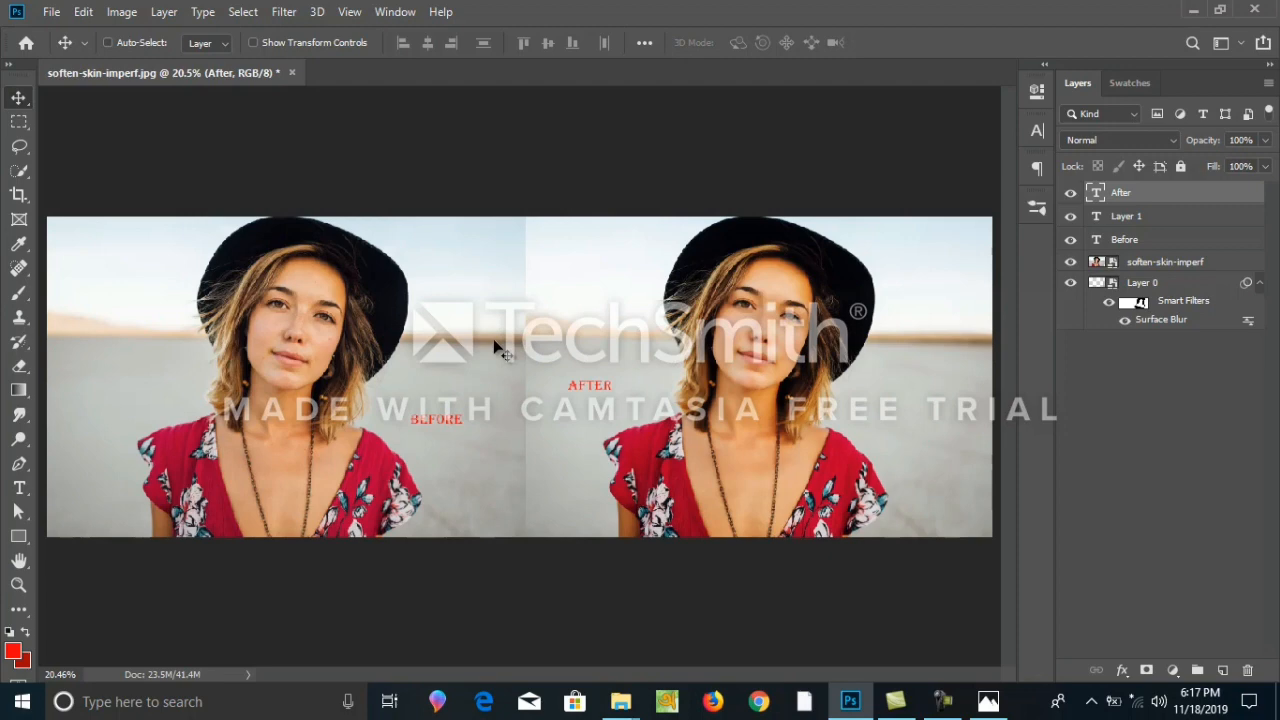
left_click(283, 12)
mouse_move(84, 12)
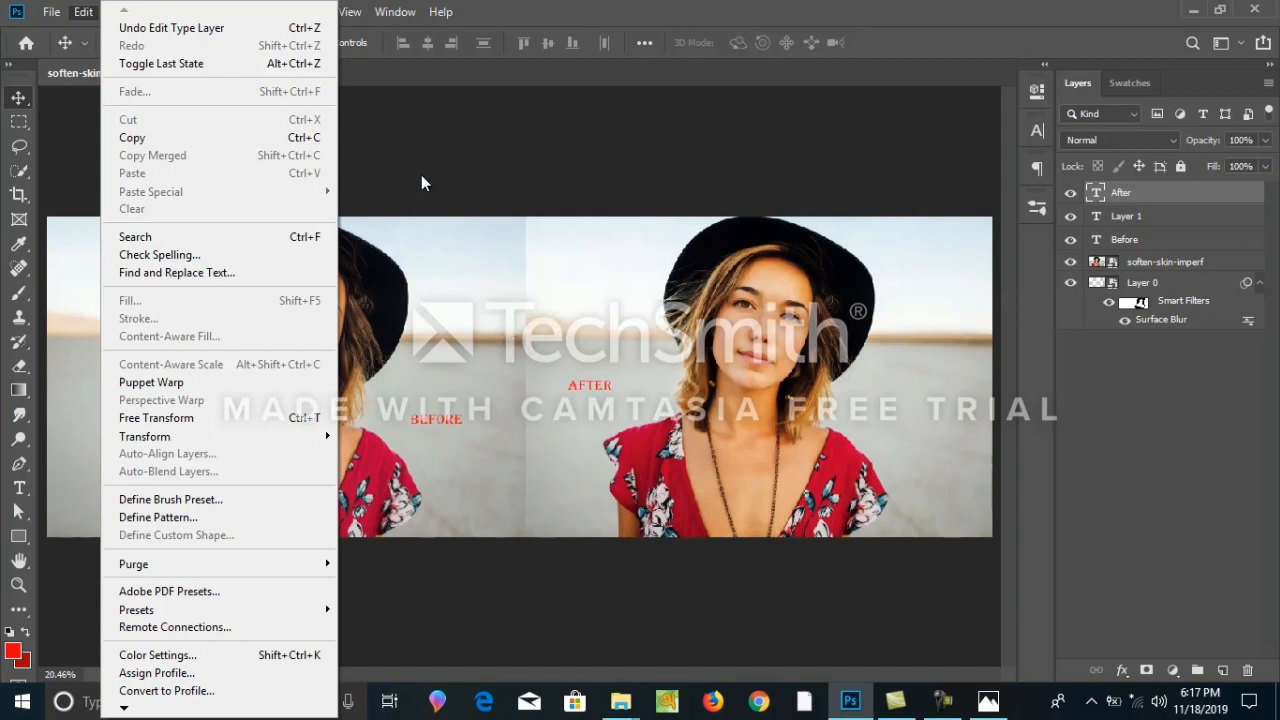
left_click(446, 129)
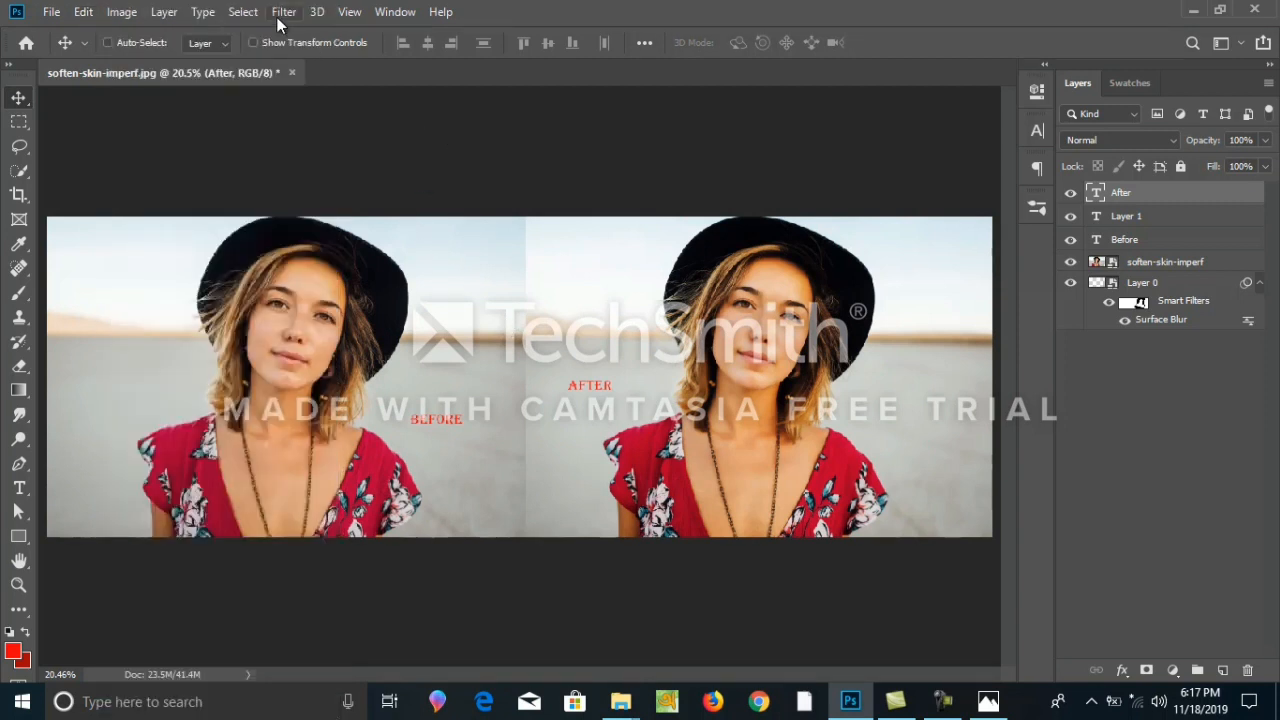